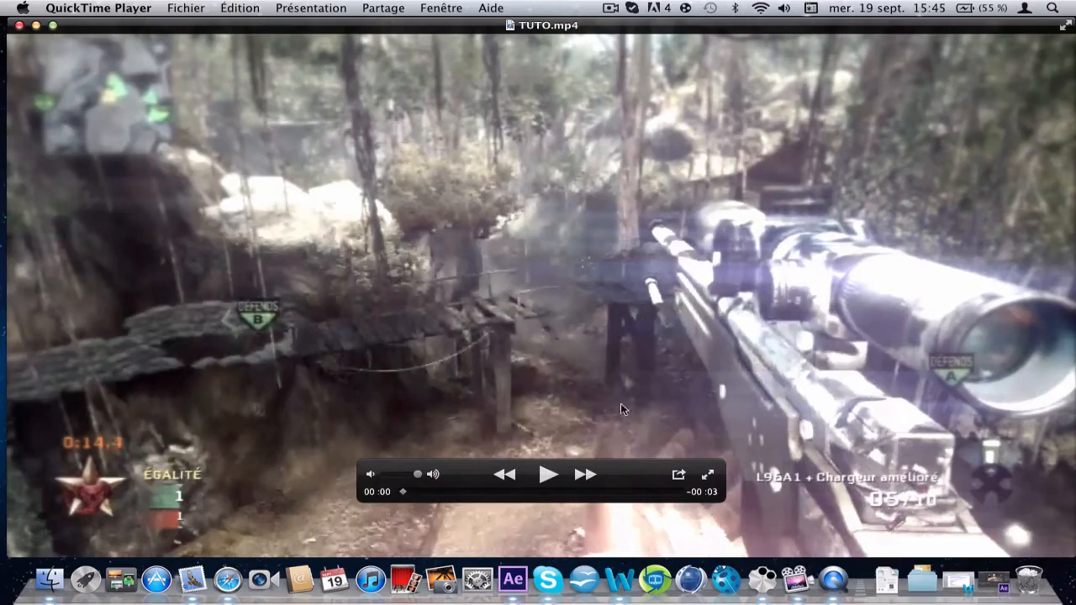
Play the TUTO.mp4 preview and scrub through it to examine the colour-fringing effect at the moment of the shot
{"action": "left_click", "coordinate": [561, 477]}
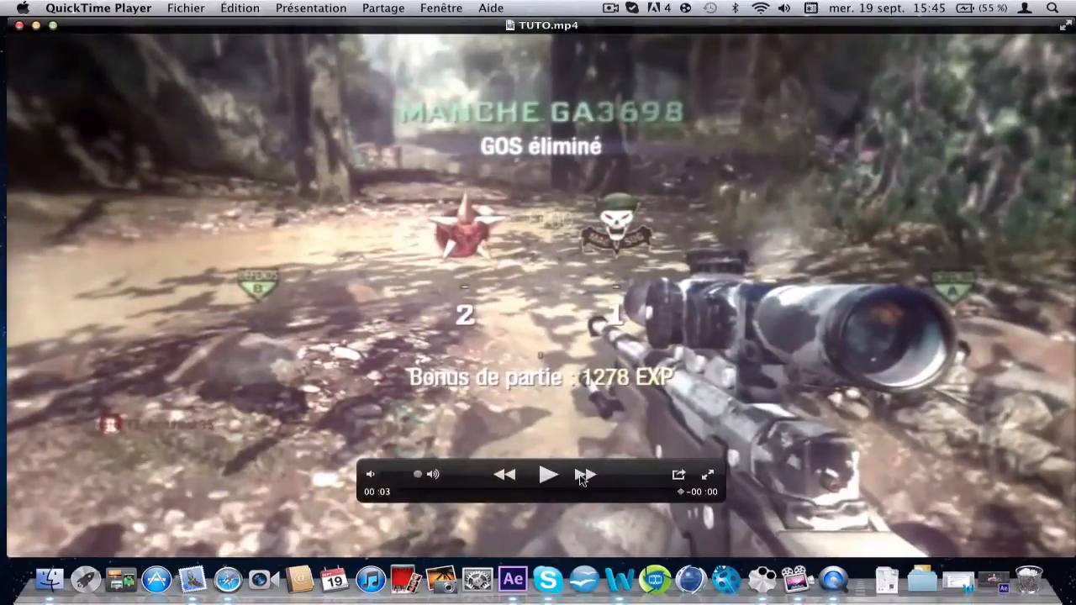
{"action": "left_click_drag", "start_coordinate": [570, 491], "coordinate": [530, 497]}
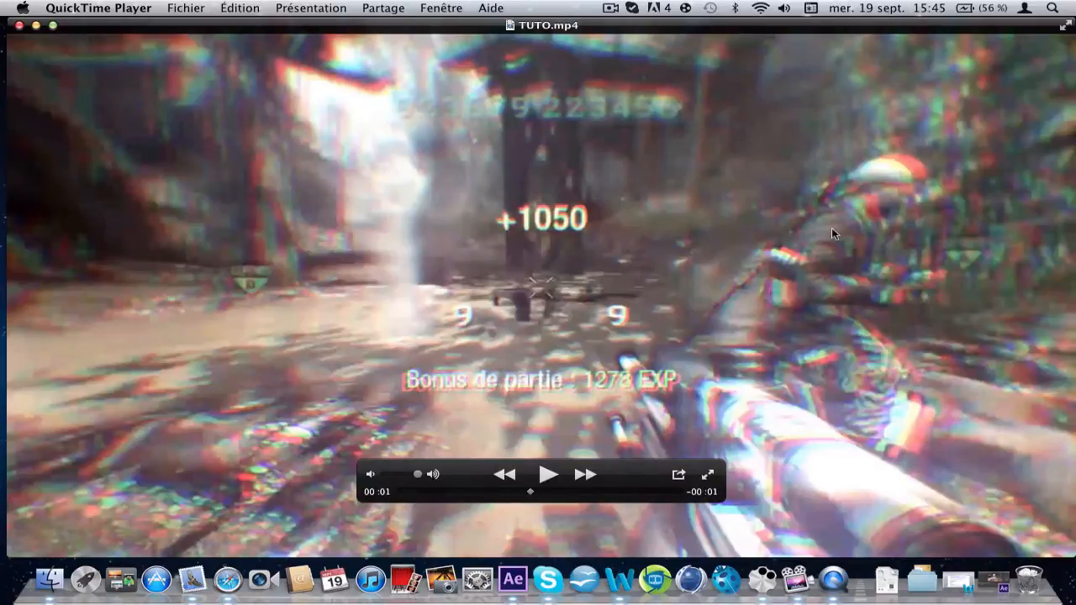
{"action": "mouse_move", "coordinate": [530, 497]}
{"action": "left_mouse_down"}
{"action": "mouse_move", "coordinate": [576, 497]}
{"action": "mouse_move", "coordinate": [521, 497]}
{"action": "left_mouse_up"}
{"action": "left_click", "coordinate": [547, 474]}
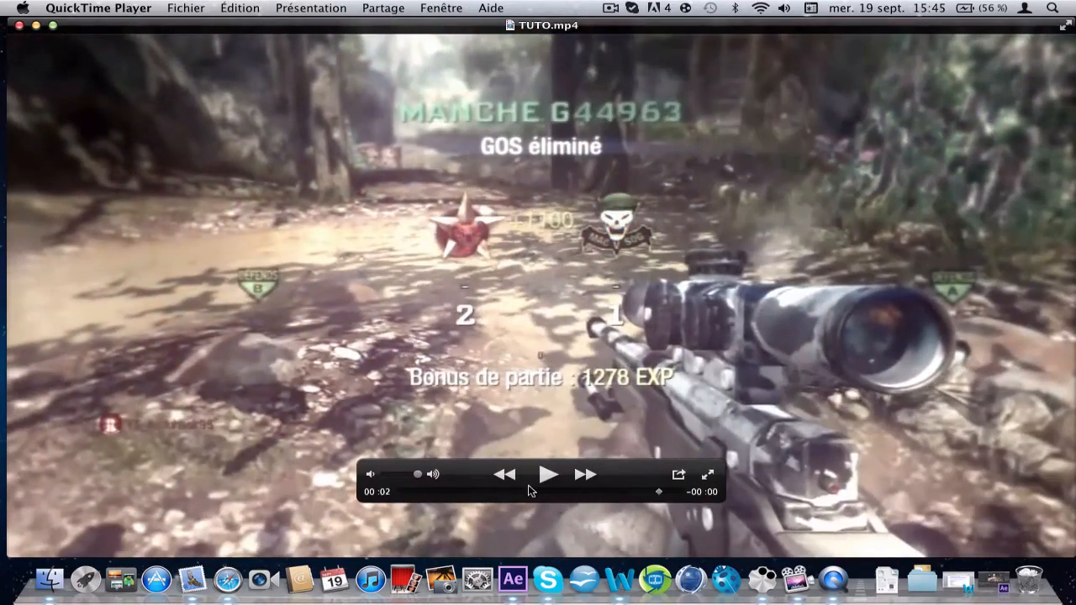
{"action": "left_click_drag", "start_coordinate": [531, 491], "coordinate": [549, 491]}
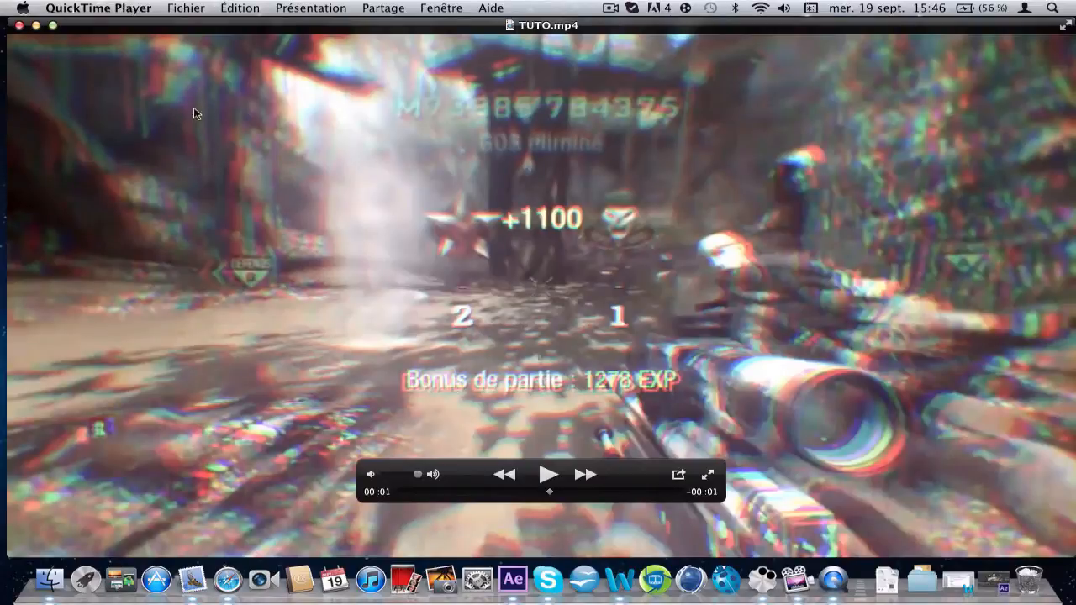
Close the TUTO.mp4 preview and switch to the Trickshot Jungle composition in After Effects
{"action": "left_click", "coordinate": [18, 26]}
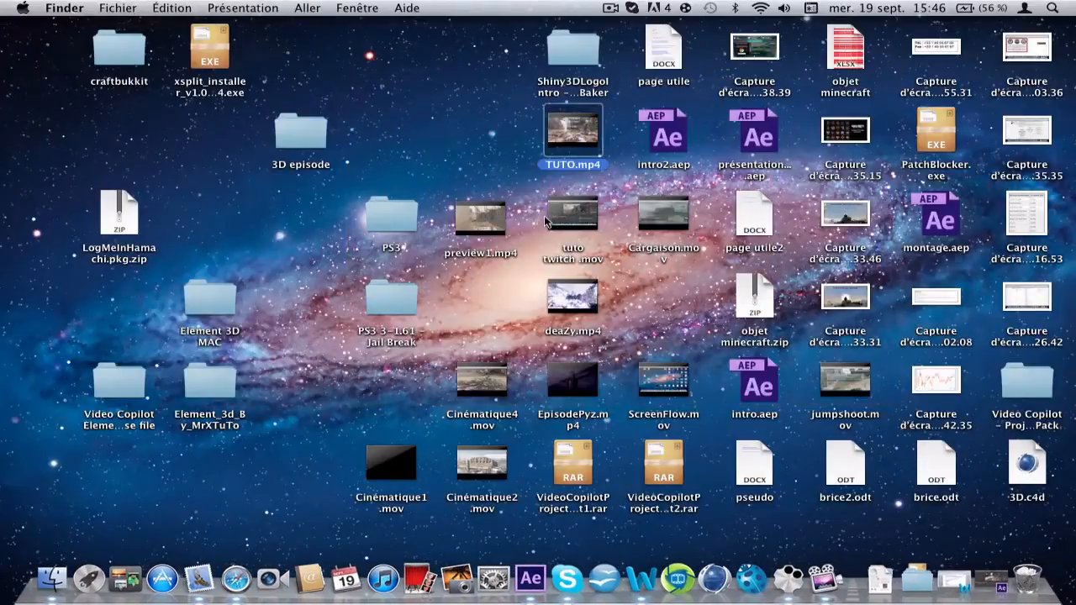
{"action": "left_click", "coordinate": [457, 117]}
{"action": "left_click", "coordinate": [990, 561]}
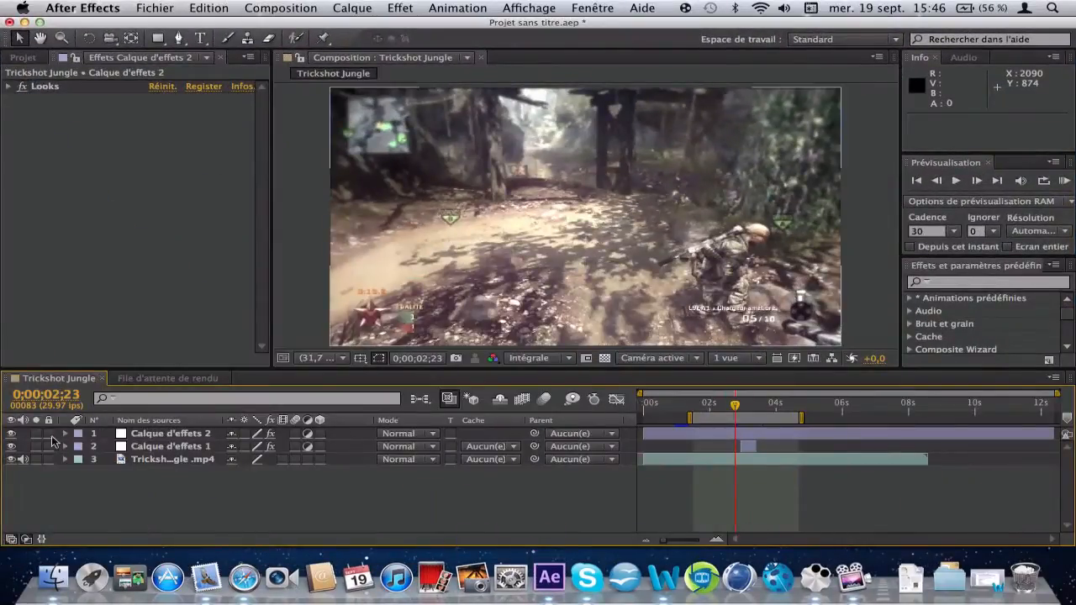
Hide the adjustment layers Calque d'effets 1 and Calque d'effets 2 in the Trickshot Jungle composition
{"action": "left_click", "coordinate": [148, 449]}
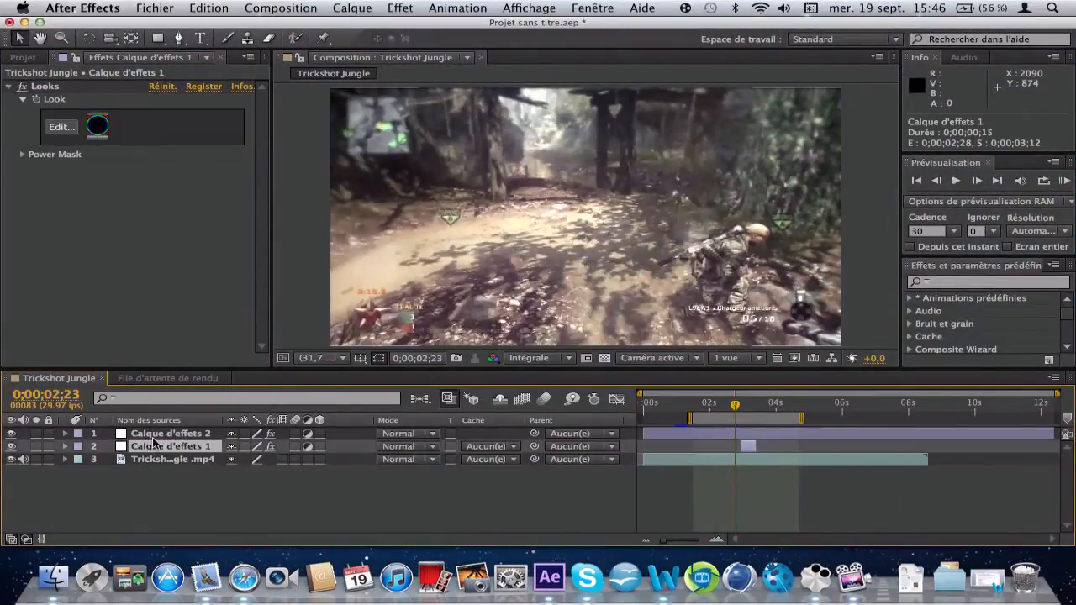
{"action": "key", "text": "Tab"}
{"action": "left_click", "coordinate": [161, 507]}
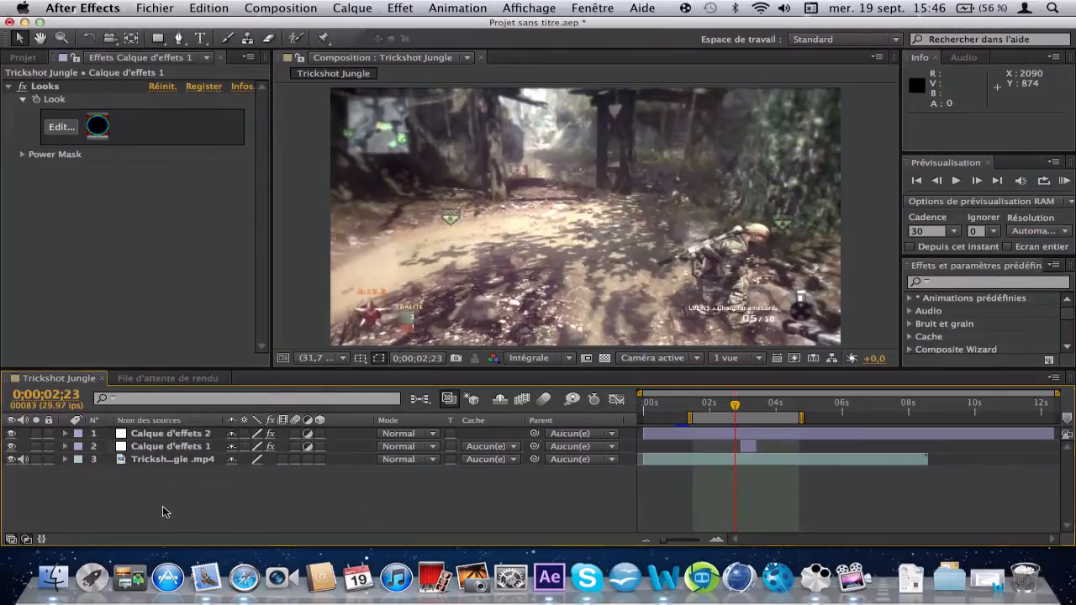
{"action": "left_click", "coordinate": [11, 446]}
{"action": "left_click", "coordinate": [11, 433]}
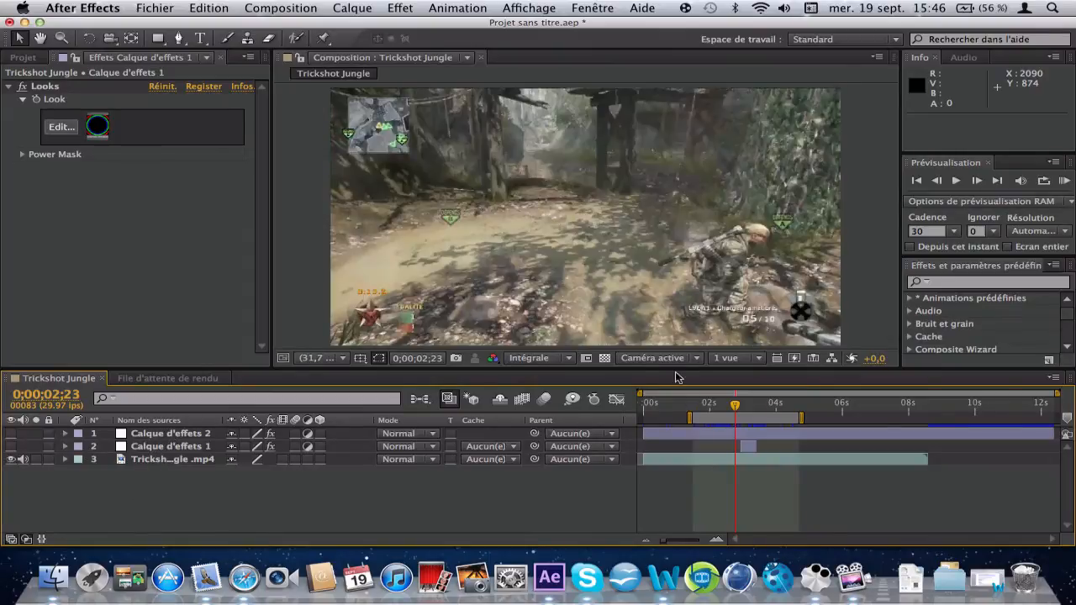
Reorder the layers so Calque d'effets 1 and Calque d'effets 2 sit below the Trickshot Jungle video clip
{"action": "left_click", "coordinate": [717, 435]}
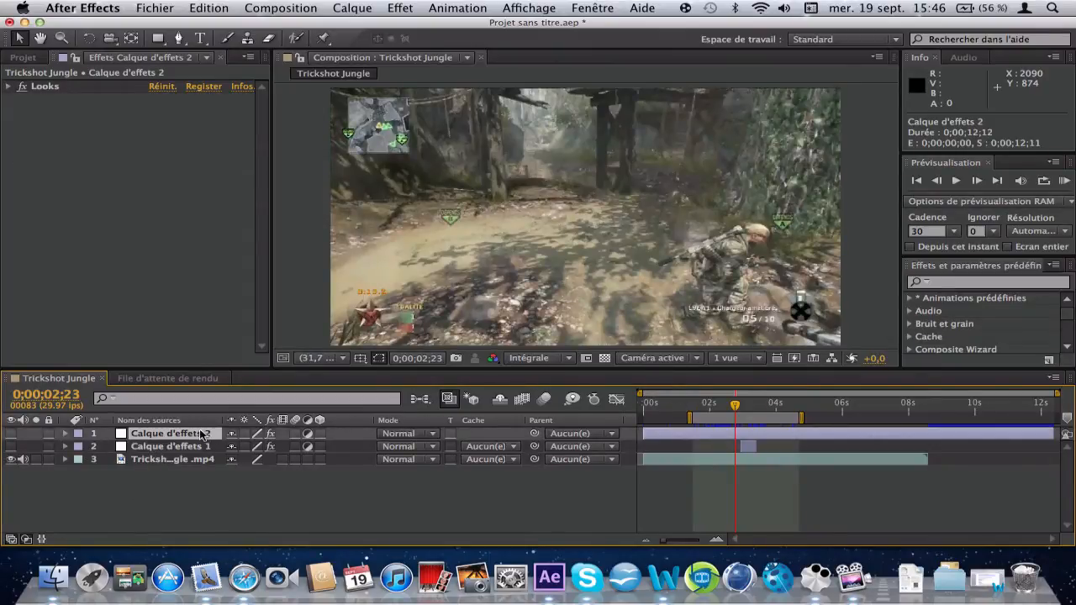
{"action": "left_click_drag", "start_coordinate": [199, 437], "coordinate": [192, 504]}
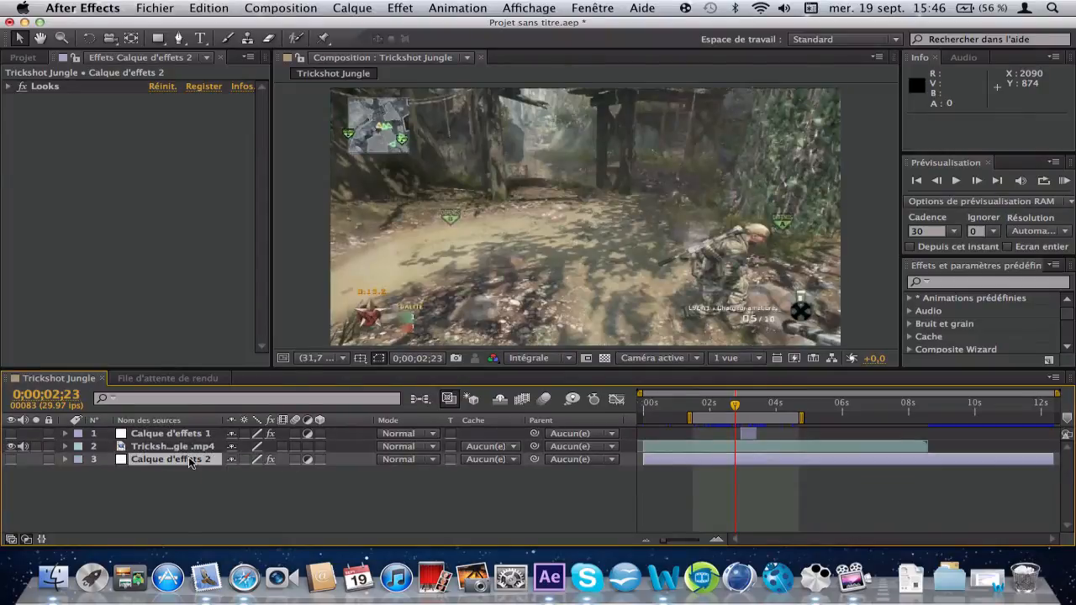
{"action": "left_click_drag", "start_coordinate": [199, 433], "coordinate": [207, 456]}
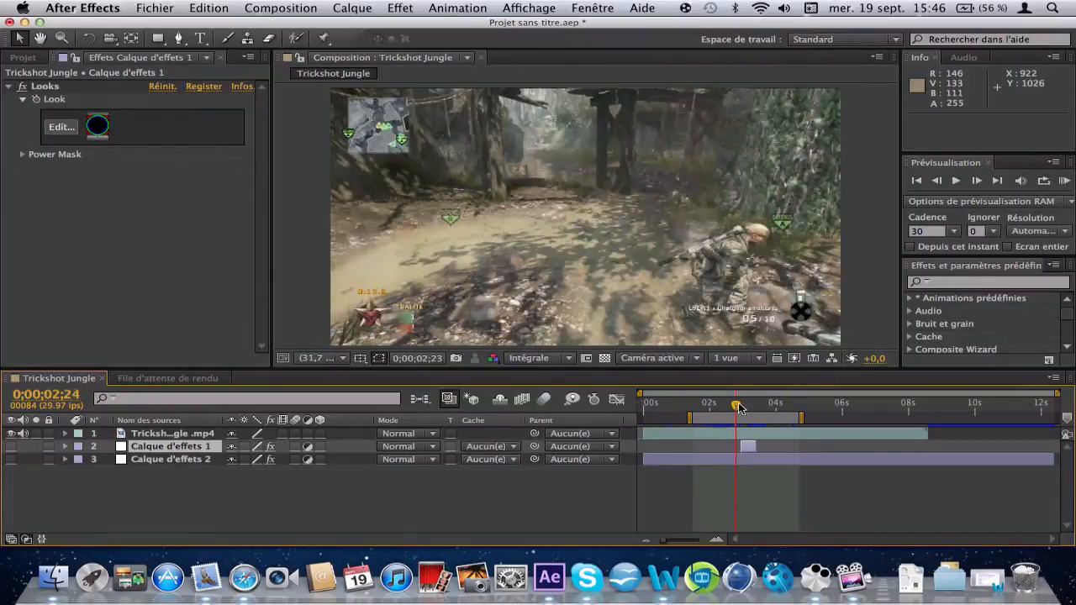
Position the current time at 0;00;02;28, the moment of the shot
{"action": "mouse_move", "coordinate": [735, 406]}
{"action": "left_mouse_down"}
{"action": "mouse_move", "coordinate": [753, 407]}
{"action": "mouse_move", "coordinate": [744, 409]}
{"action": "left_mouse_up"}
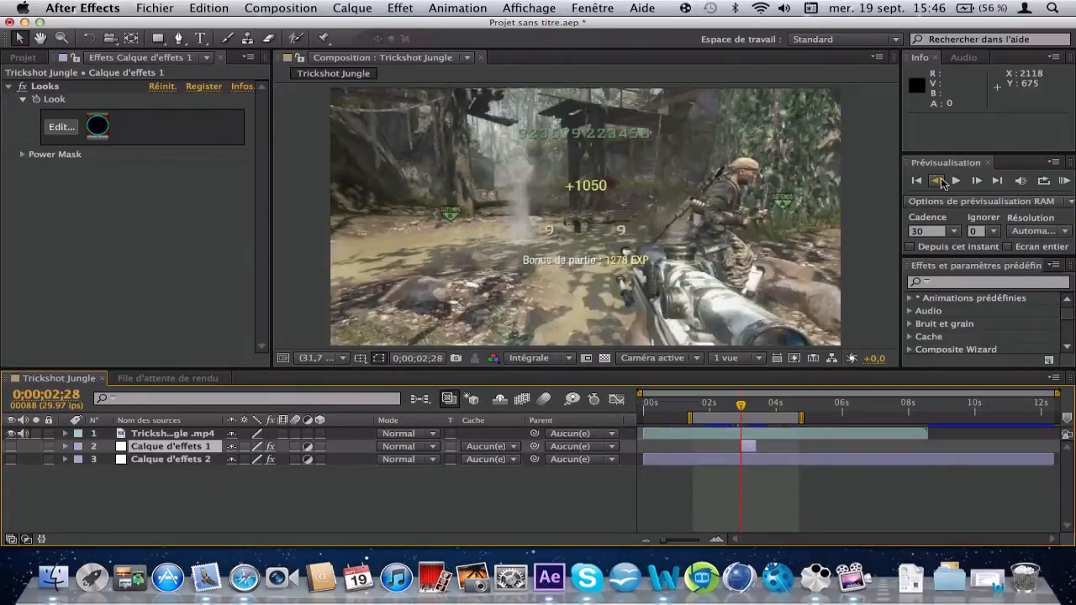
{"action": "left_click", "coordinate": [938, 181]}
{"action": "left_click", "coordinate": [976, 182]}
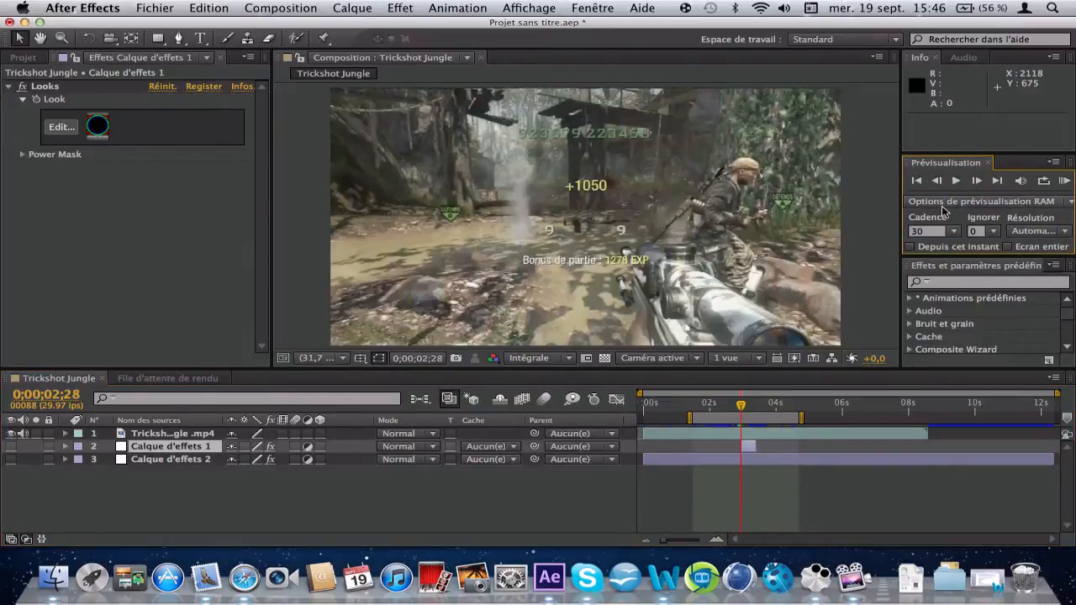
Create a new adjustment layer, split it at the current time and delete the portion before the shot
{"action": "left_click", "coordinate": [366, 8]}
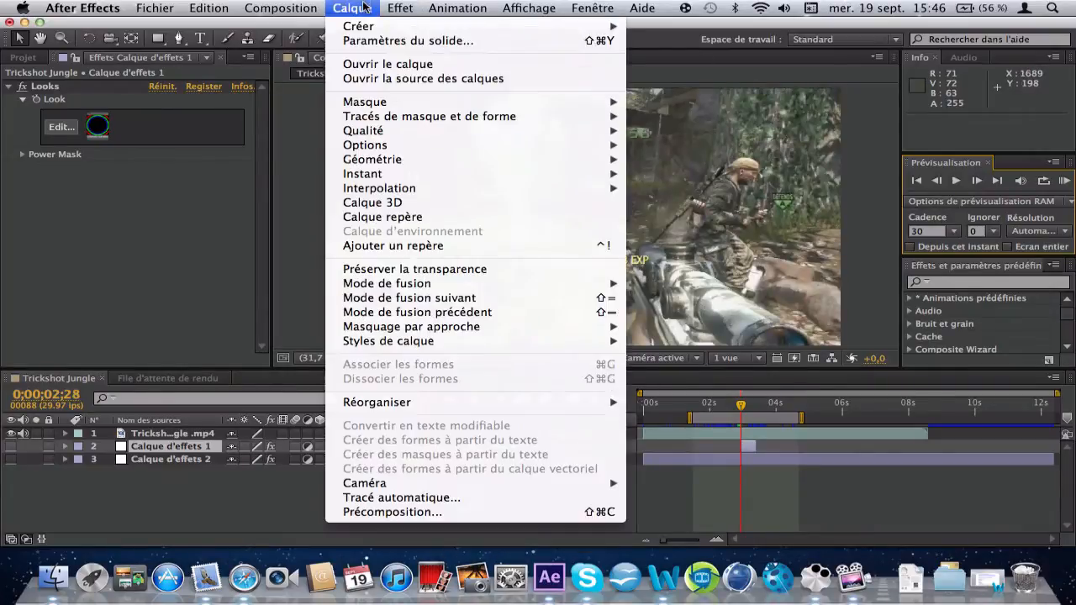
{"action": "mouse_move", "coordinate": [367, 28]}
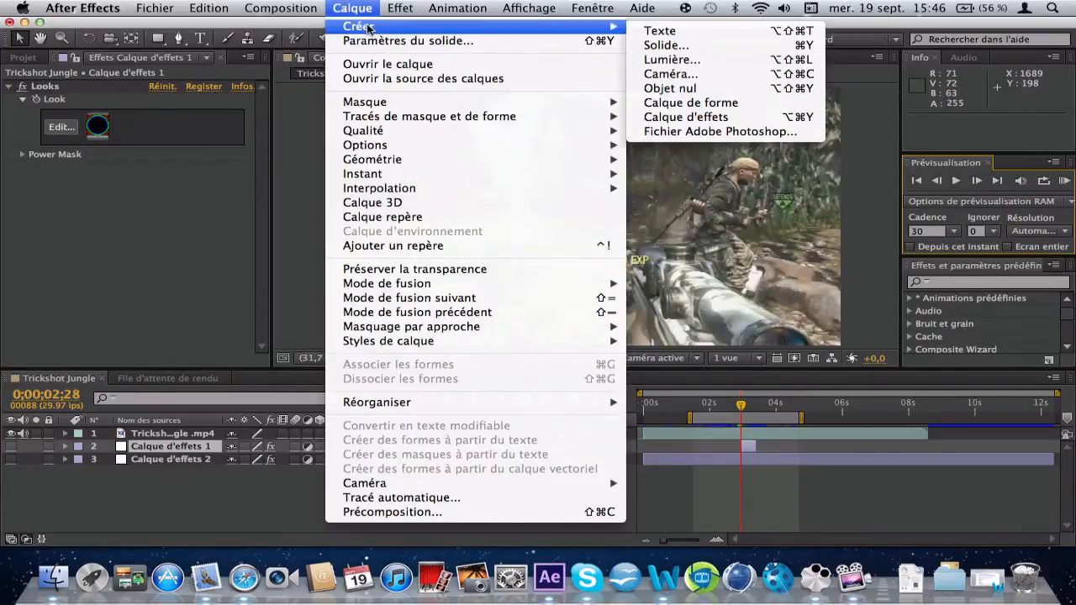
{"action": "left_click", "coordinate": [710, 120]}
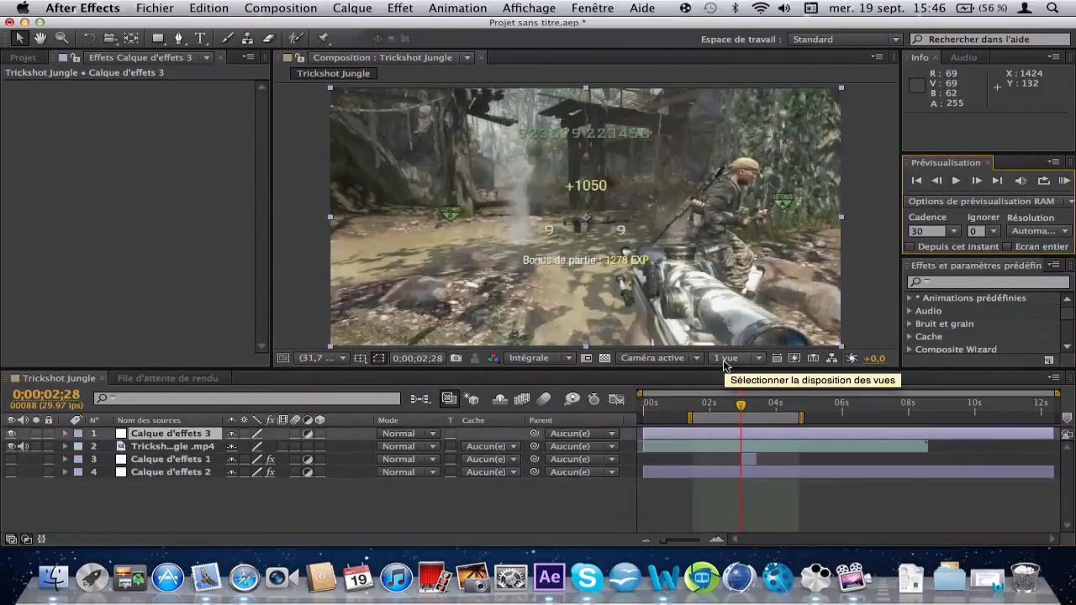
{"action": "key", "text": "super+shift+d"}
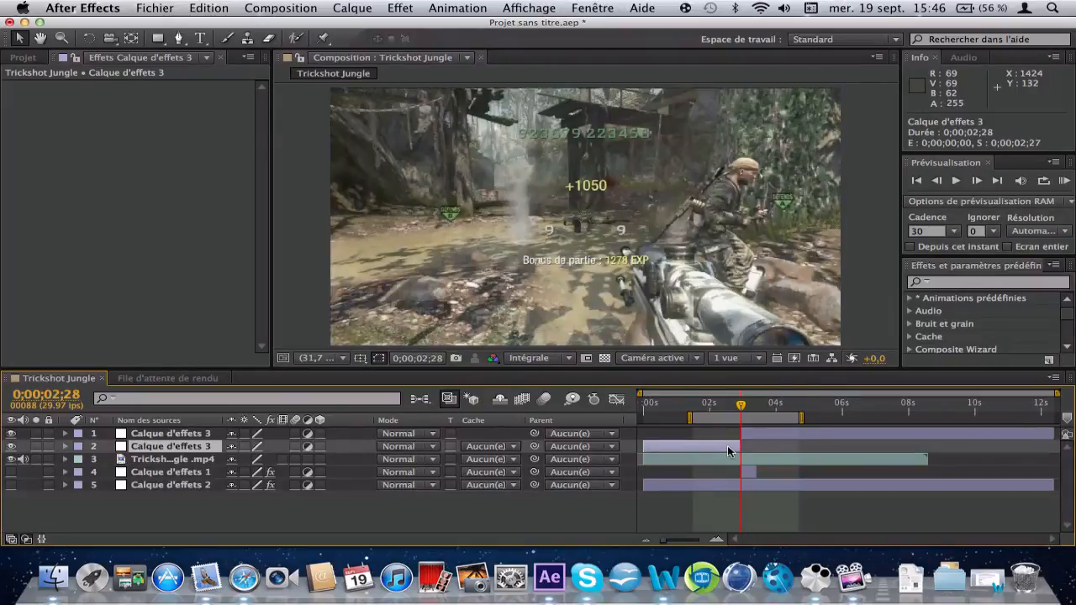
{"action": "key", "text": "Delete"}
Apply the Looks effect to the adjustment layer Calque d'effets 3 and open its look for editing
{"action": "left_click", "coordinate": [750, 435]}
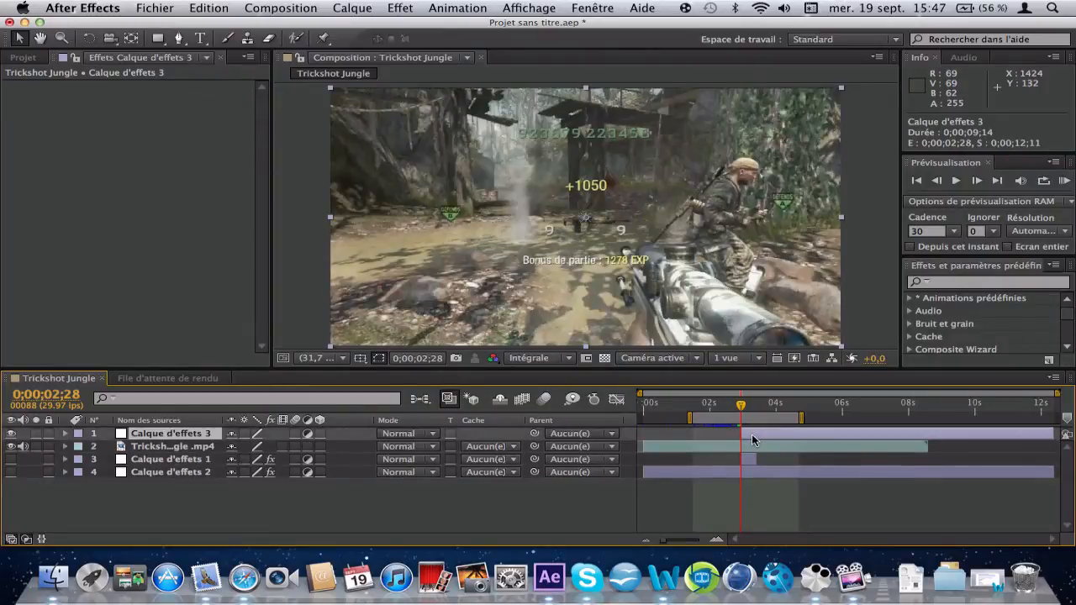
{"action": "left_click", "coordinate": [400, 8]}
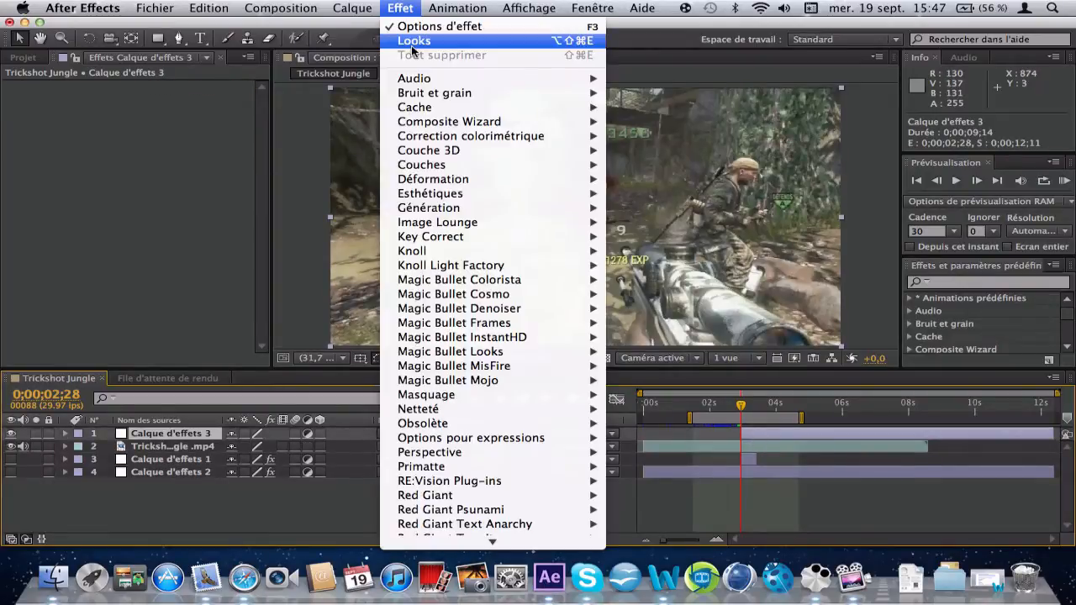
{"action": "left_click", "coordinate": [414, 42]}
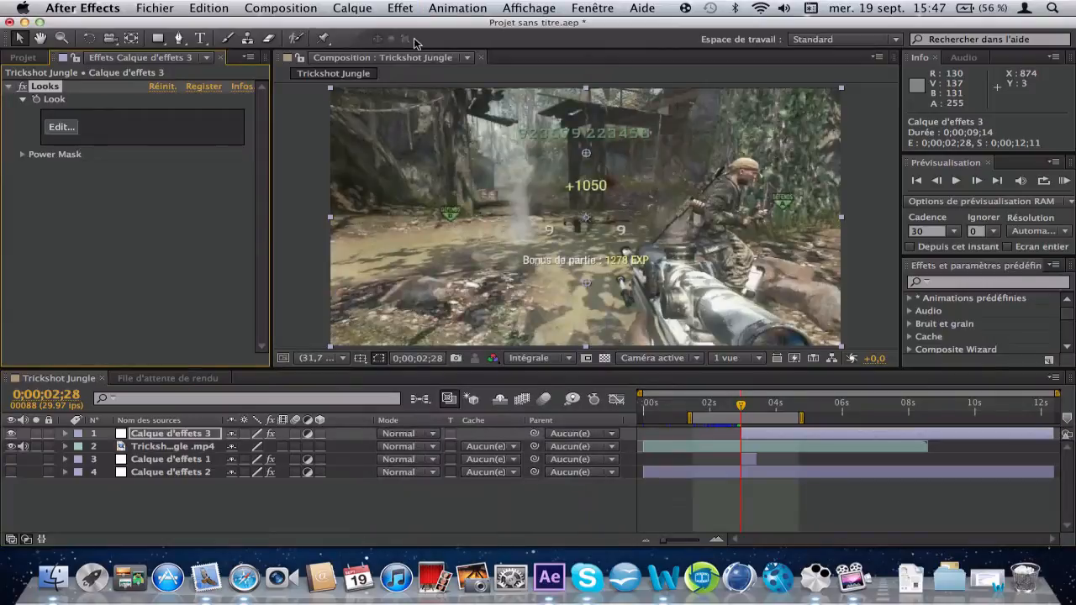
{"action": "left_click", "coordinate": [76, 128]}
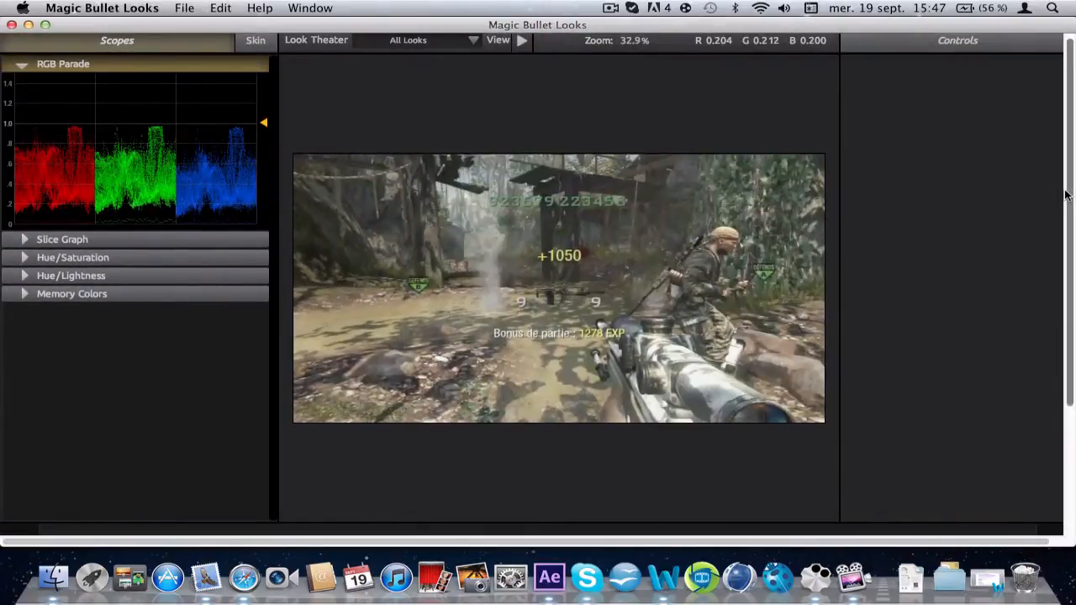
Browse the Looks tool categories and add the Lens category's Chromatic Aberration tool to the image
{"action": "mouse_move", "coordinate": [1071, 216]}
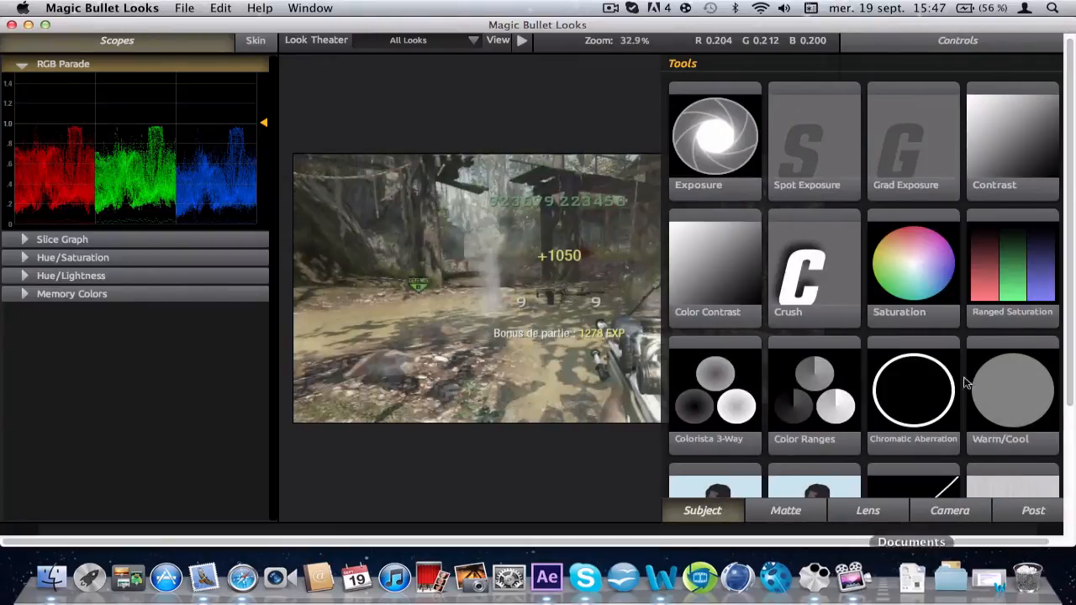
{"action": "left_click", "coordinate": [773, 513]}
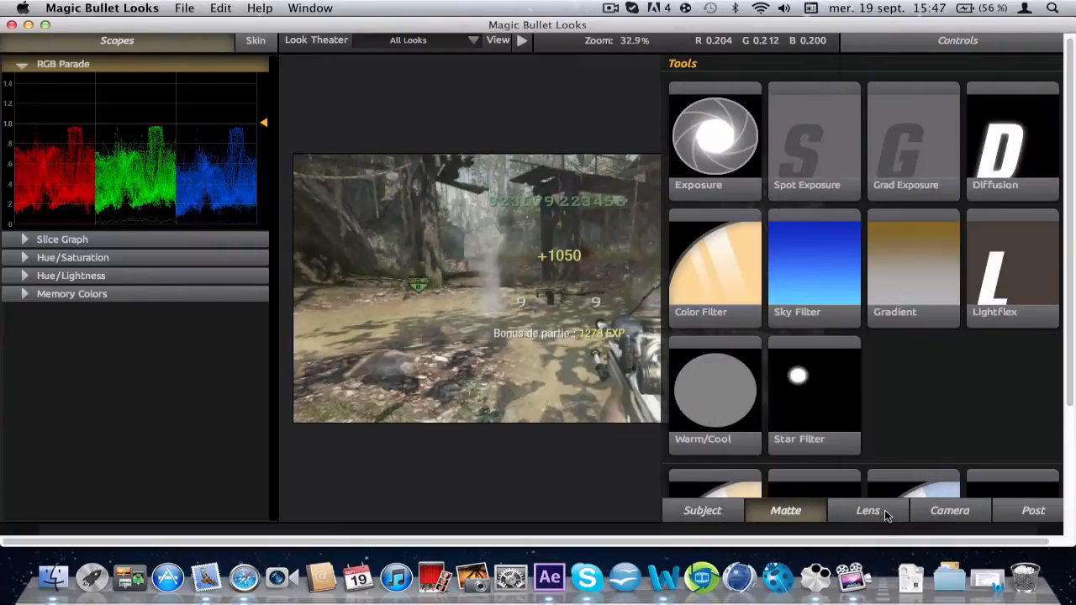
{"action": "left_click", "coordinate": [884, 514]}
{"action": "left_click", "coordinate": [950, 512]}
{"action": "left_click", "coordinate": [1033, 512]}
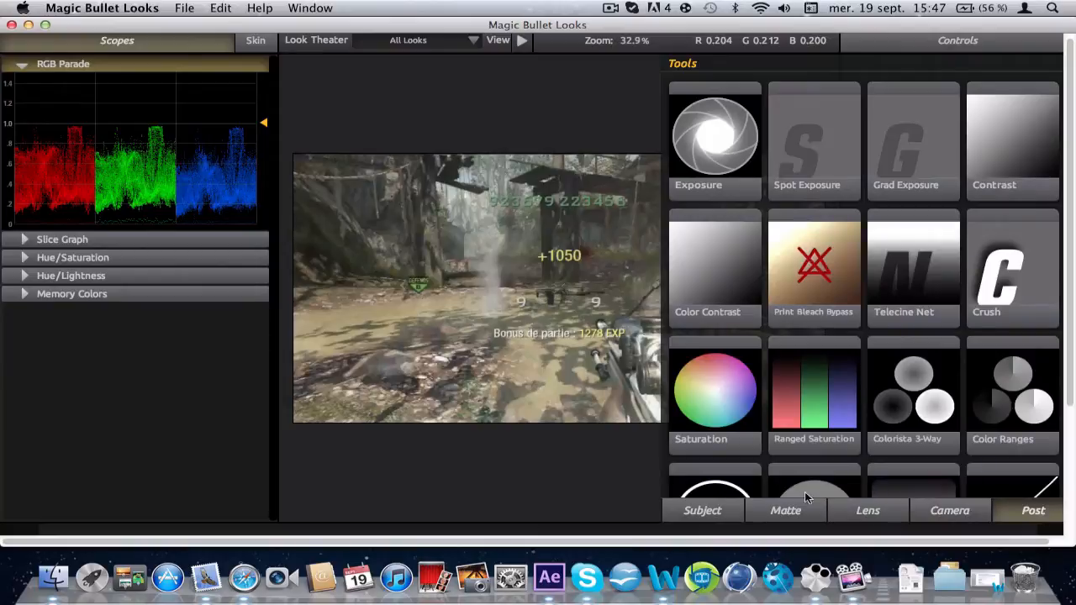
{"action": "left_click", "coordinate": [728, 511]}
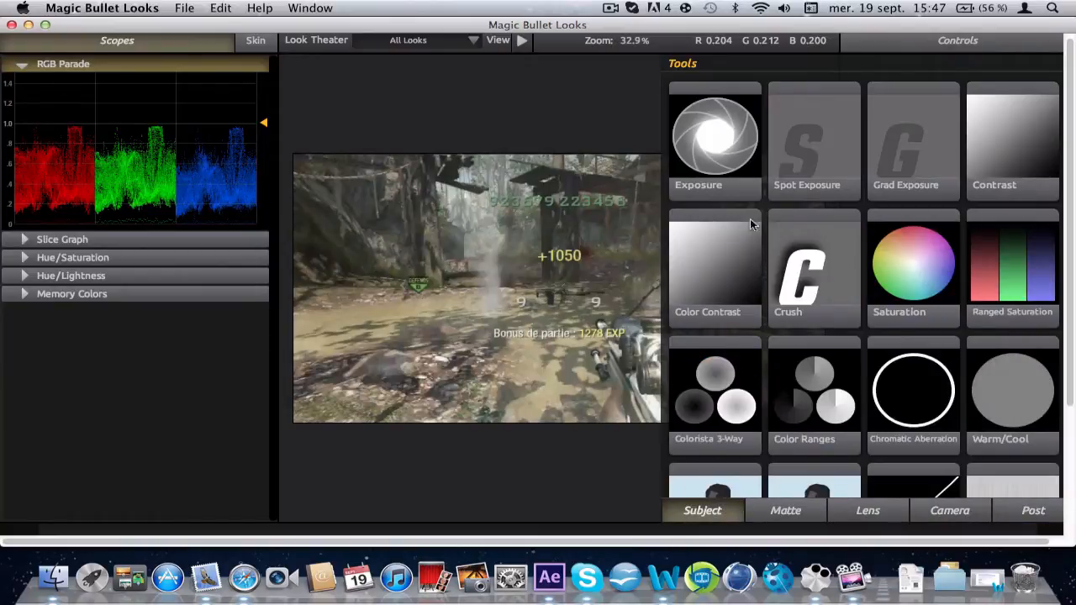
{"action": "left_click", "coordinate": [873, 513]}
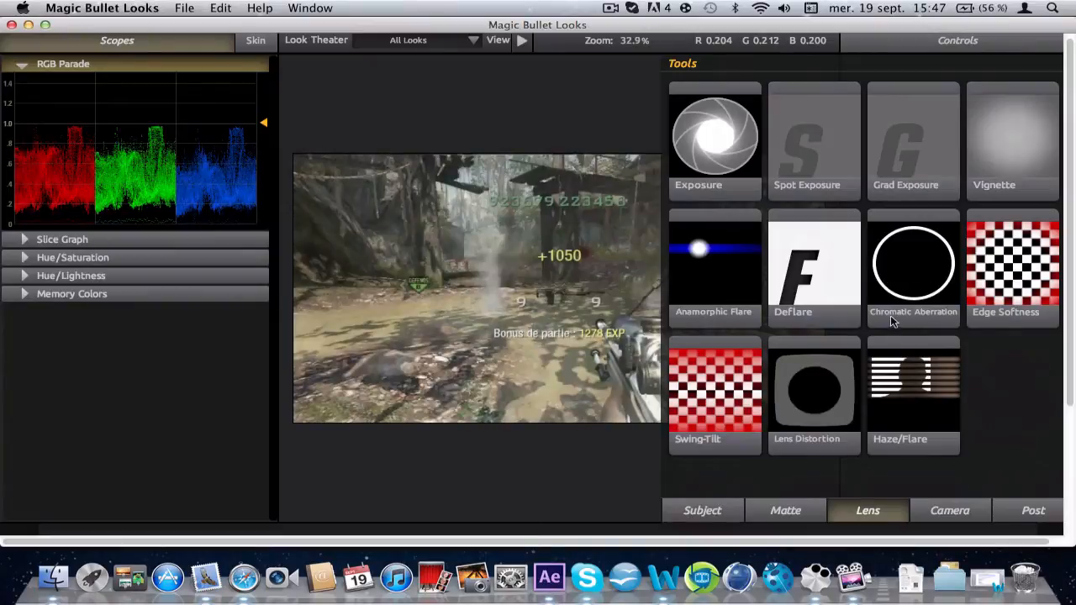
{"action": "left_click_drag", "start_coordinate": [930, 264], "coordinate": [555, 252]}
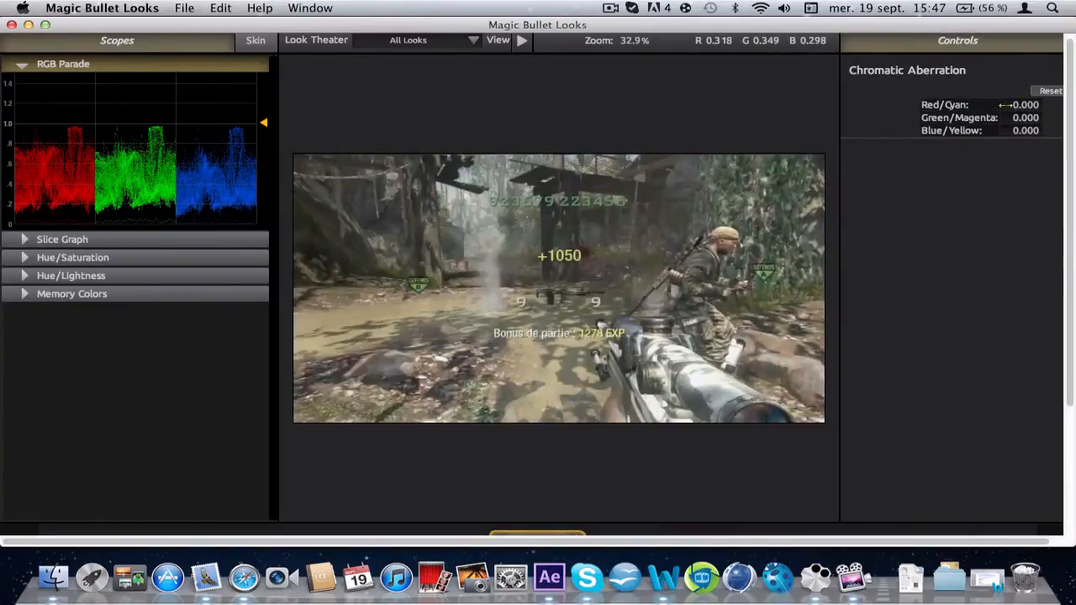
Set the Chromatic Aberration to Red/Cyan -1.350, Green/Magenta +2.310 and Blue/Yellow +5.040, and return to the composition with the look applied
{"action": "left_click_drag", "start_coordinate": [1009, 105], "coordinate": [958, 118]}
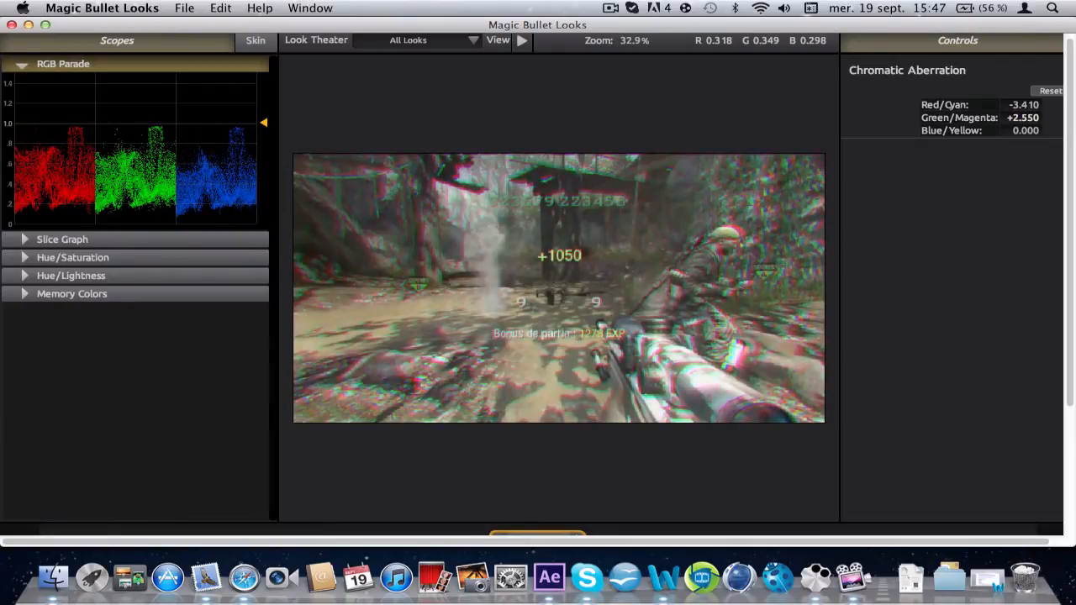
{"action": "mouse_move", "coordinate": [1024, 130]}
{"action": "left_mouse_down"}
{"action": "mouse_move", "coordinate": [958, 131]}
{"action": "mouse_move", "coordinate": [1040, 130]}
{"action": "left_mouse_up"}
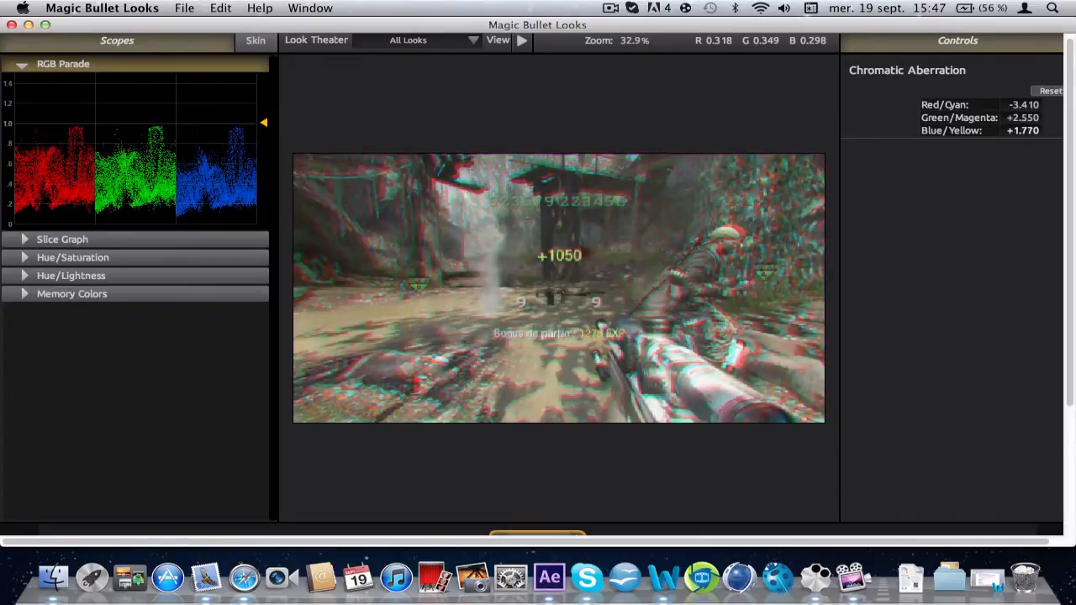
{"action": "left_click_drag", "start_coordinate": [1016, 117], "coordinate": [1011, 117]}
{"action": "mouse_move", "coordinate": [1023, 118]}
{"action": "left_mouse_down"}
{"action": "mouse_move", "coordinate": [1008, 104]}
{"action": "mouse_move", "coordinate": [1030, 105]}
{"action": "left_mouse_up"}
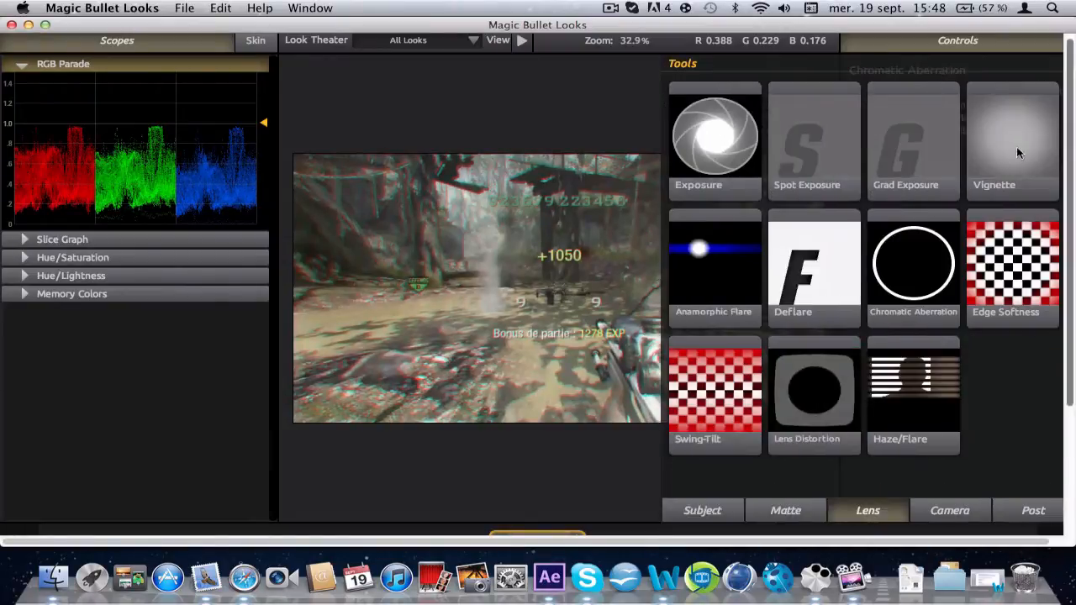
{"action": "mouse_move", "coordinate": [1023, 131]}
{"action": "left_mouse_down"}
{"action": "mouse_move", "coordinate": [1009, 130]}
{"action": "mouse_move", "coordinate": [1025, 130]}
{"action": "mouse_move", "coordinate": [1010, 130]}
{"action": "mouse_move", "coordinate": [1019, 118]}
{"action": "left_mouse_up"}
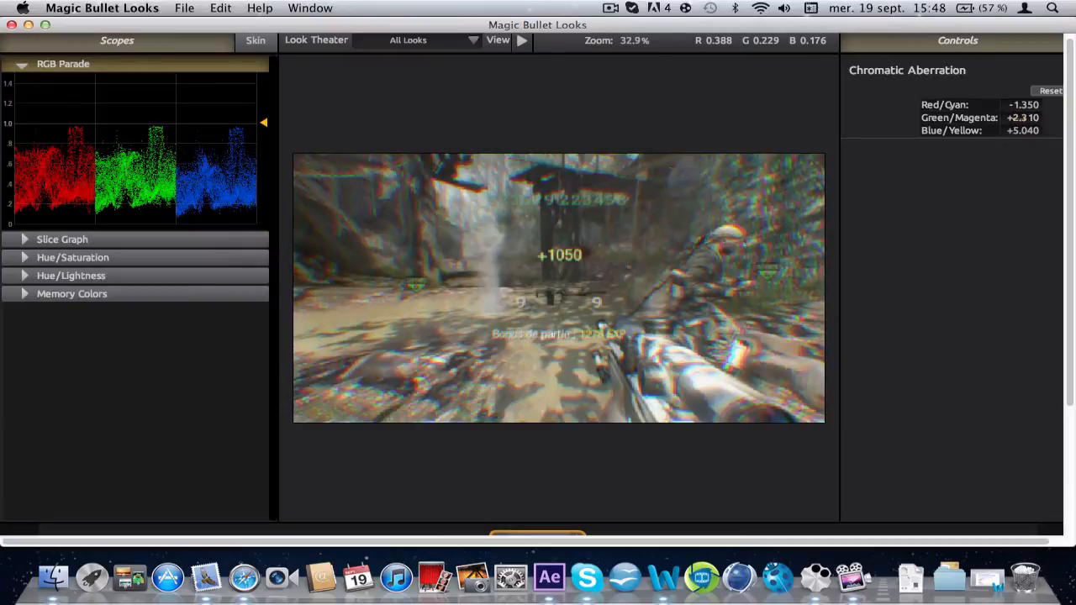
{"action": "scroll", "coordinate": [1039, 332], "scroll_direction": "down", "scroll_amount": 5}
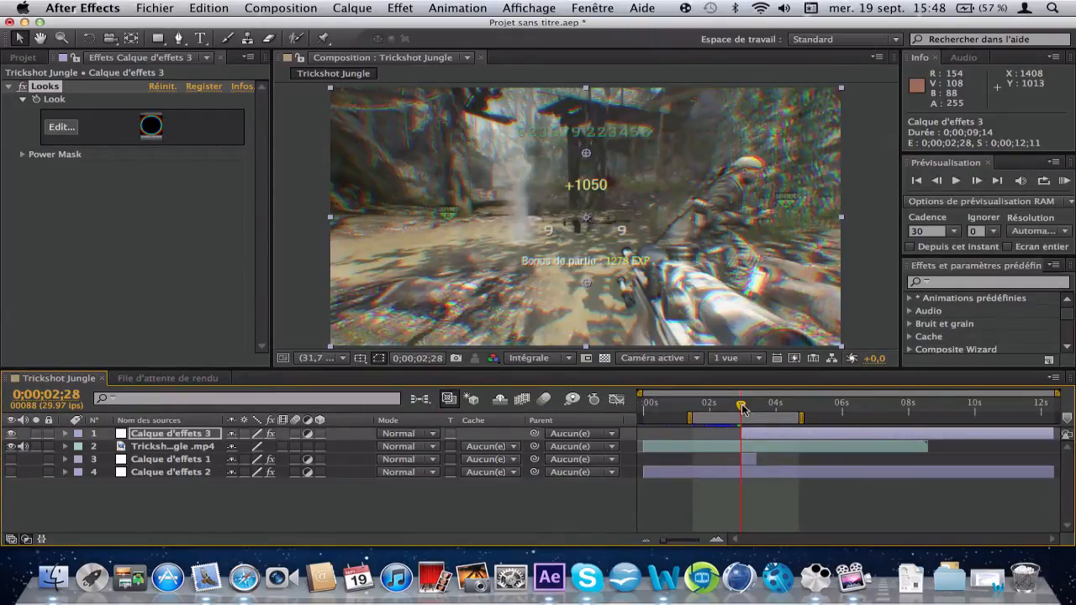
Split the adjustment layer Calque d'effets 3 at 0;00;03;05
{"action": "left_click_drag", "start_coordinate": [741, 409], "coordinate": [749, 409]}
{"action": "left_click", "coordinate": [754, 432]}
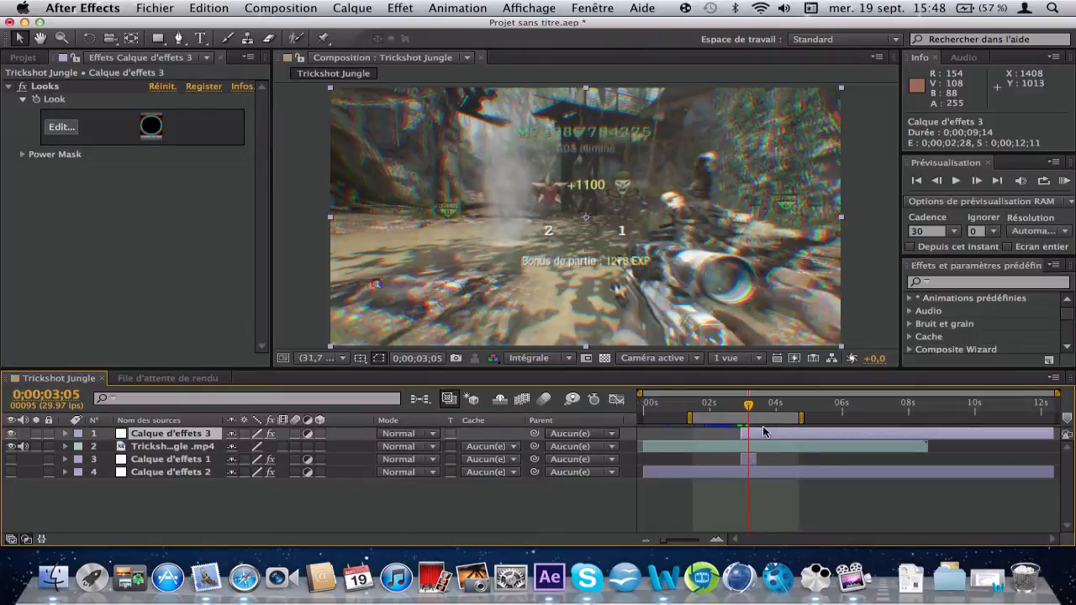
{"action": "key", "text": "super+shift+d"}
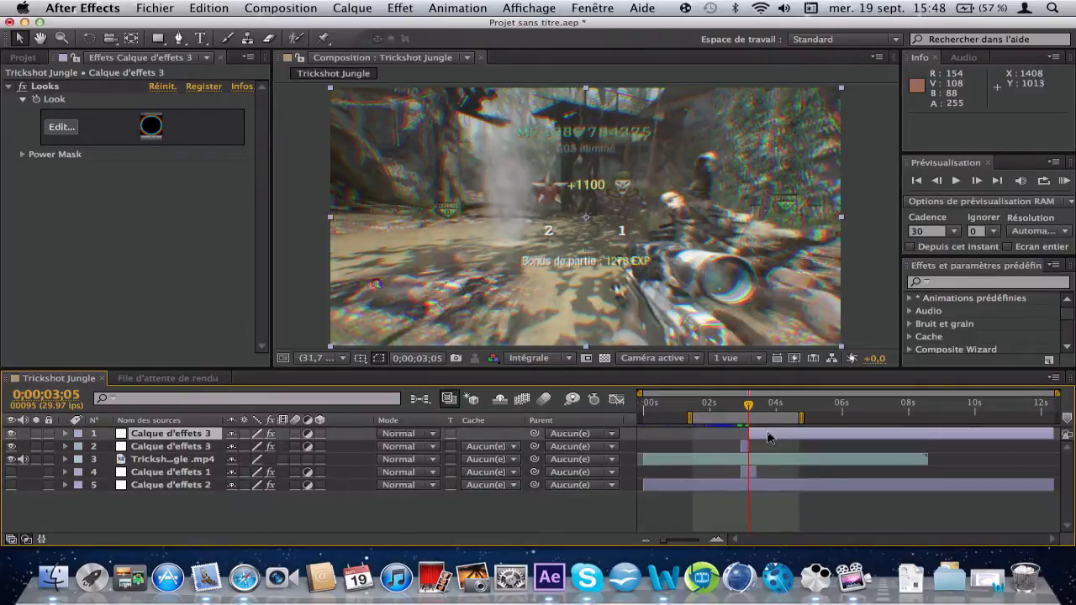
Delete the part of Calque d'effets 3 after 0;00;03;05, and RAM-preview a work area from 0;00;02;24 to 0;00;03;09
{"action": "key", "text": "Delete"}
{"action": "left_click_drag", "start_coordinate": [690, 417], "coordinate": [756, 418]}
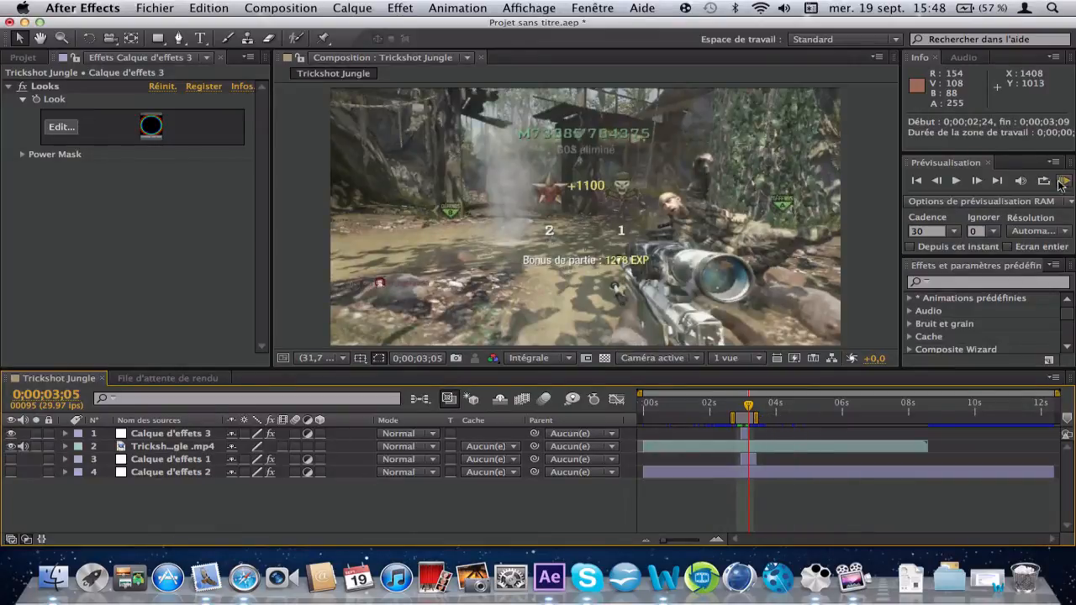
{"action": "left_click", "coordinate": [1063, 181]}
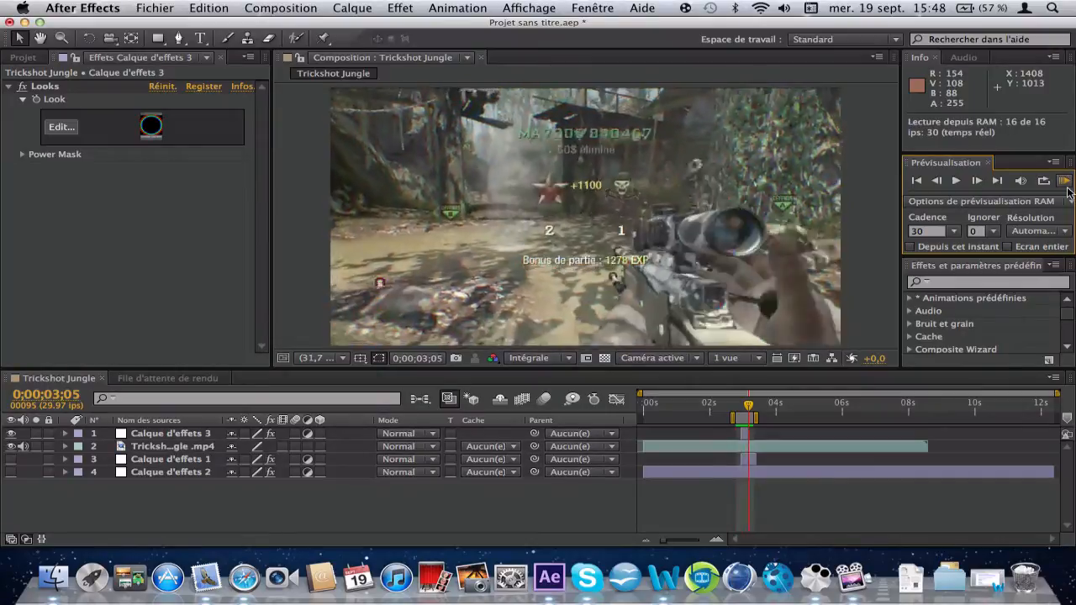
{"action": "left_click", "coordinate": [1065, 183]}
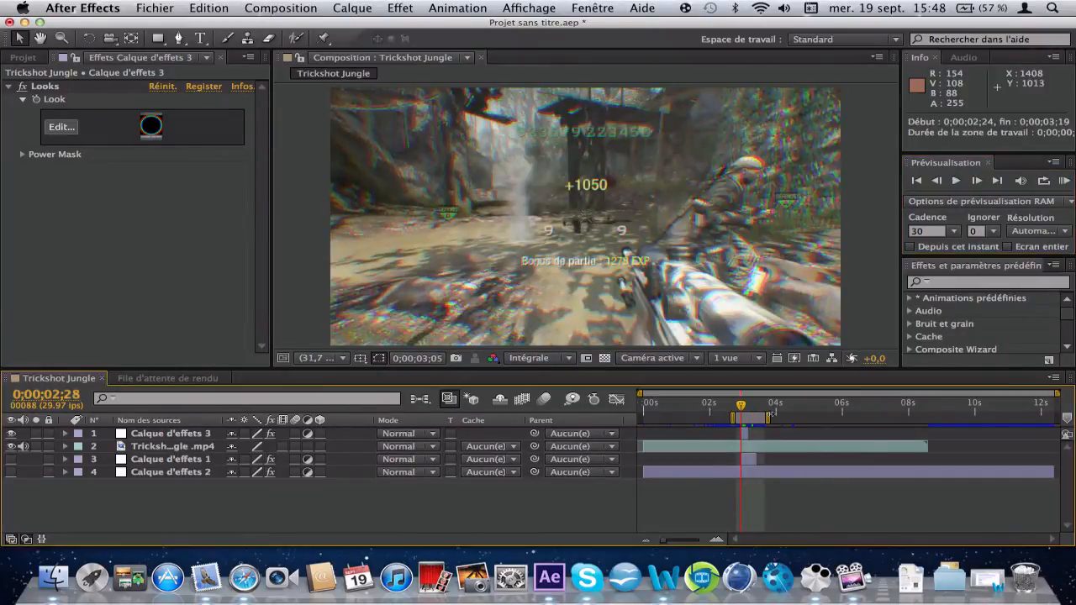
Lengthen the adjustment layer Calque d'effets 3 so that it ends at 0;00;03;07, and deselect it
{"action": "left_click", "coordinate": [750, 432]}
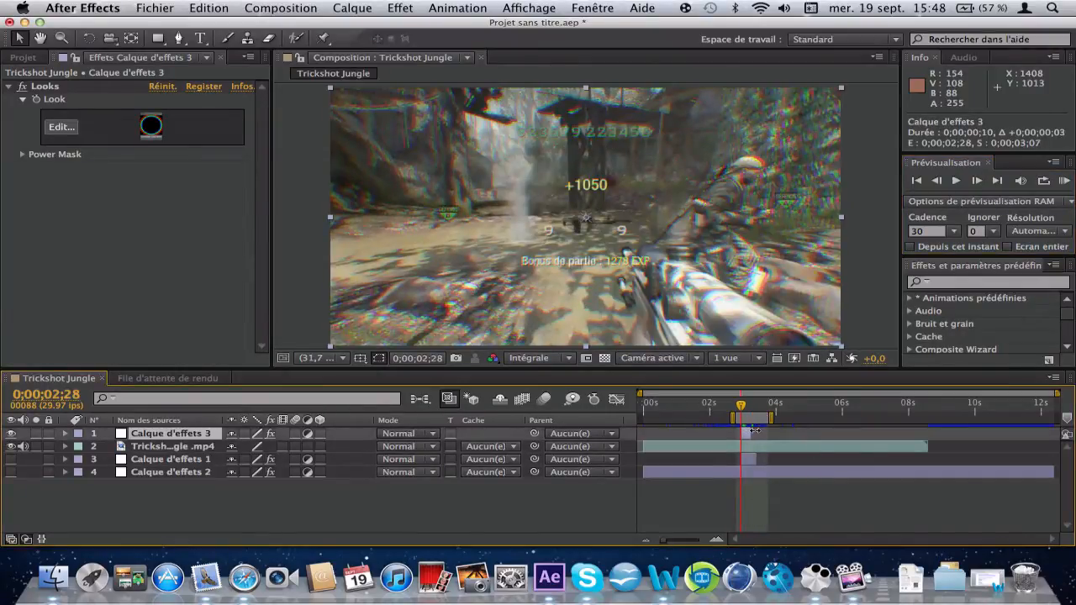
{"action": "left_click", "coordinate": [410, 501]}
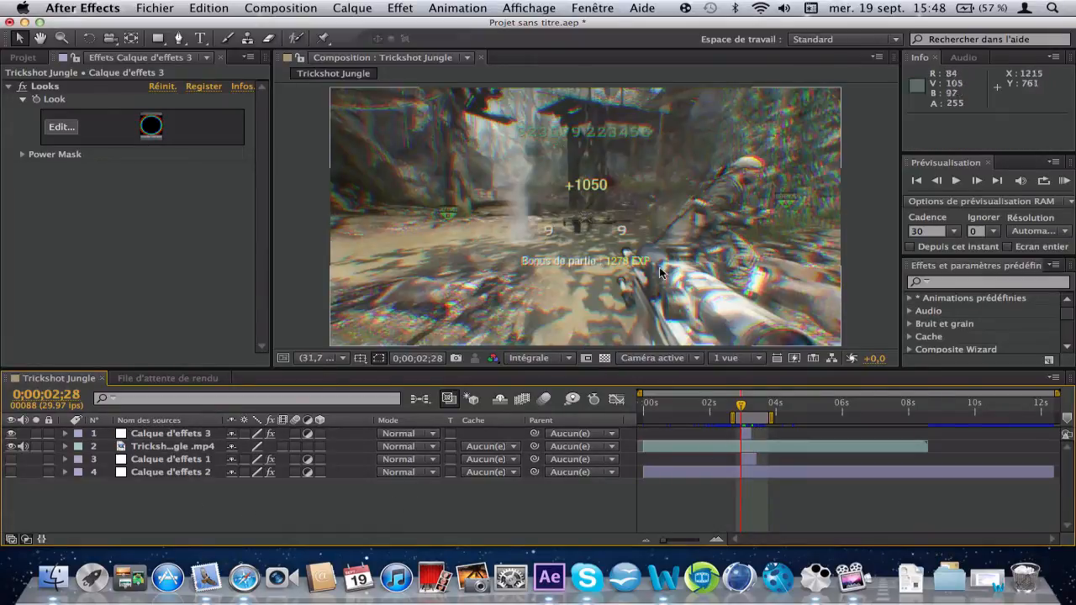
Move the adjustment layer Calque d'effets 2 above all other layers, make it visible and check frames around the shot
{"action": "left_click_drag", "start_coordinate": [185, 472], "coordinate": [185, 427]}
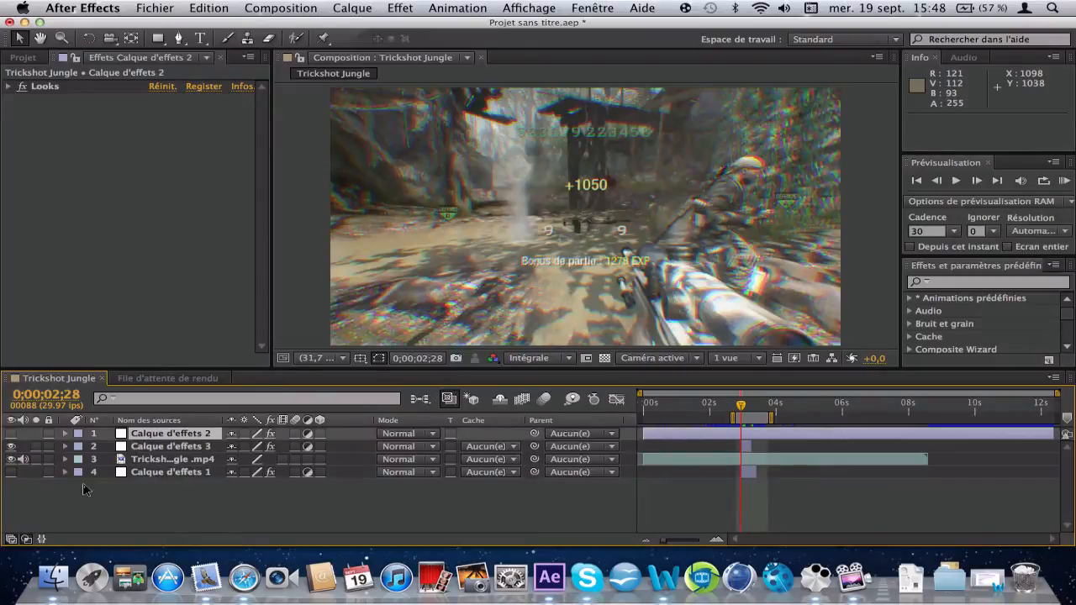
{"action": "left_click", "coordinate": [10, 433]}
{"action": "left_click", "coordinate": [740, 409]}
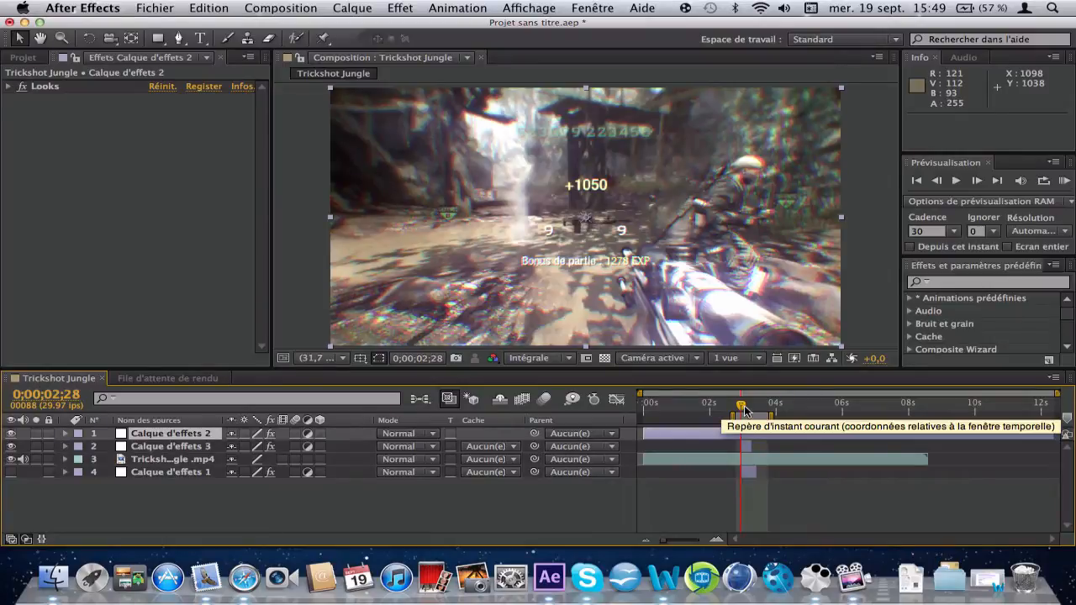
{"action": "left_click", "coordinate": [743, 409]}
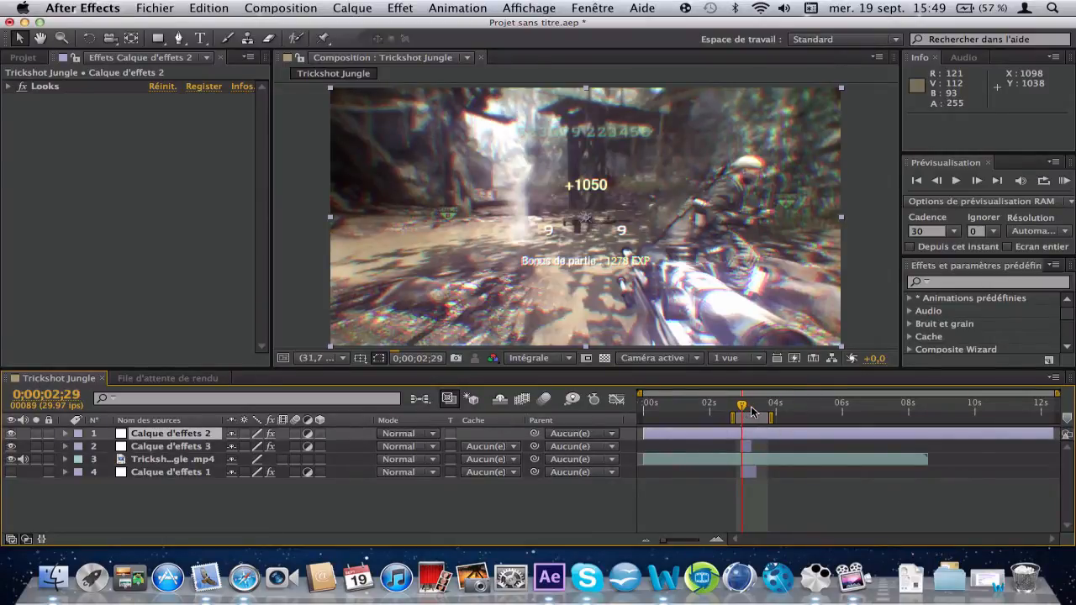
{"action": "left_click", "coordinate": [752, 408]}
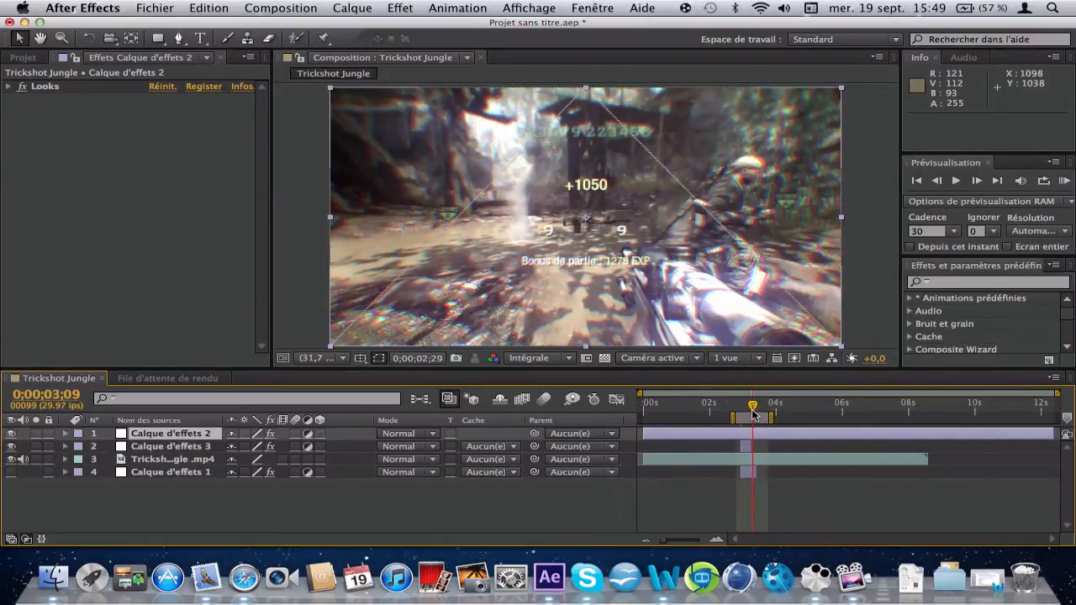
{"action": "left_click", "coordinate": [739, 413]}
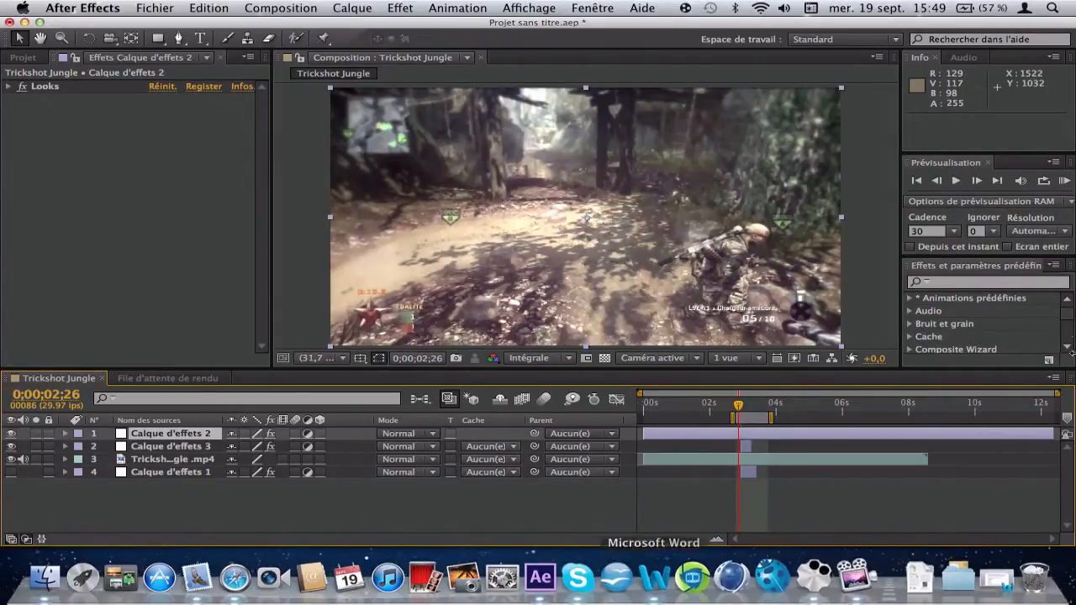
Start the work area at 0;00;02;17, RAM-preview the shot with both looks and inspect the frame at 0;00;03;00
{"action": "mouse_move", "coordinate": [731, 417]}
{"action": "left_mouse_down"}
{"action": "mouse_move", "coordinate": [712, 417]}
{"action": "mouse_move", "coordinate": [725, 417]}
{"action": "left_mouse_up"}
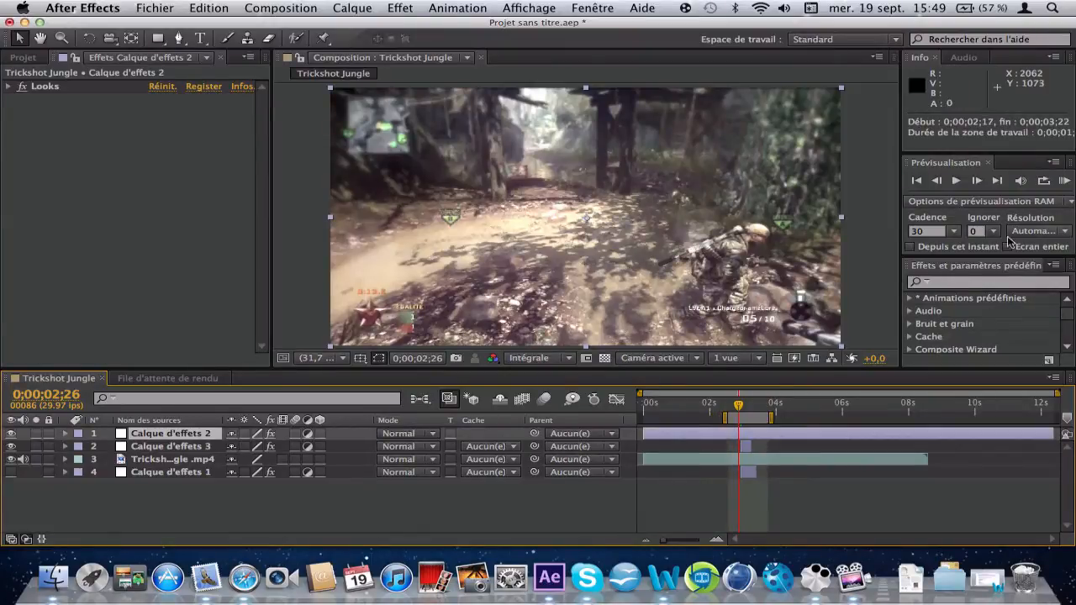
{"action": "left_click", "coordinate": [1063, 180]}
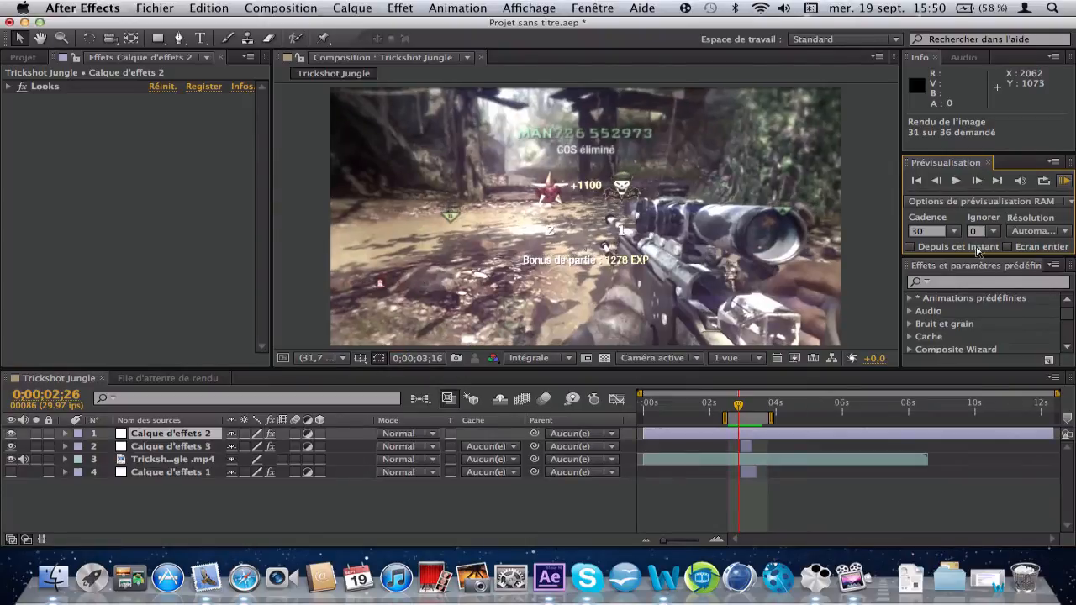
{"action": "left_click", "coordinate": [959, 184]}
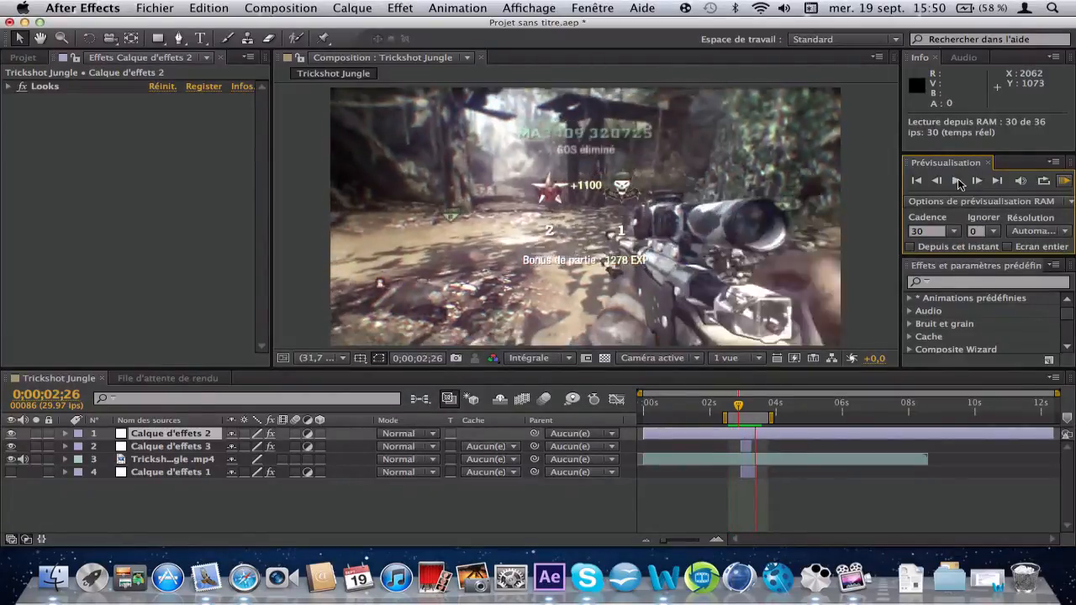
{"action": "left_click", "coordinate": [959, 184]}
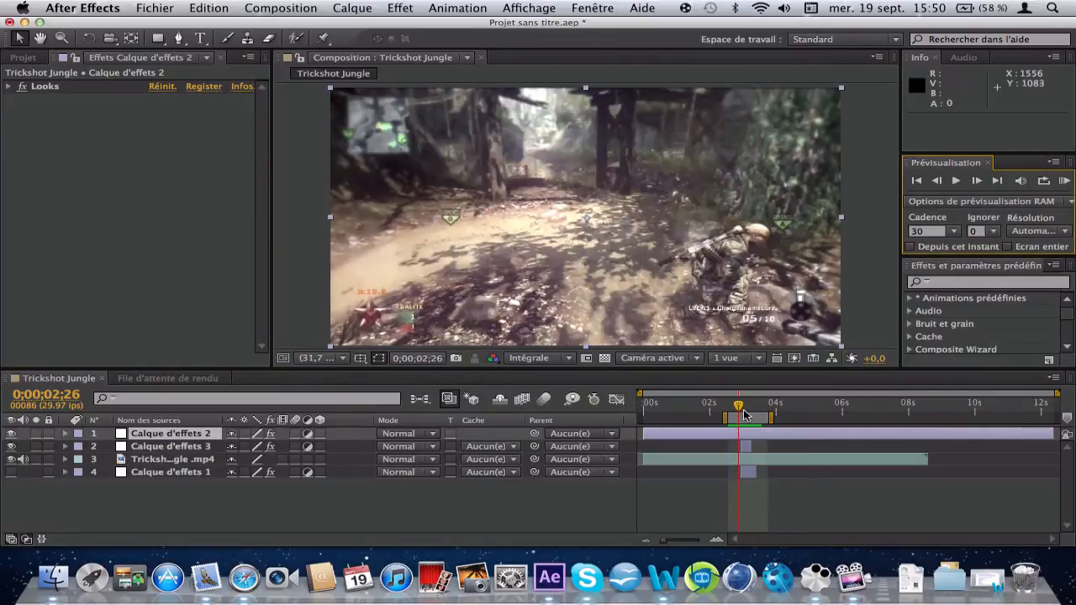
{"action": "left_click_drag", "start_coordinate": [740, 408], "coordinate": [745, 408]}
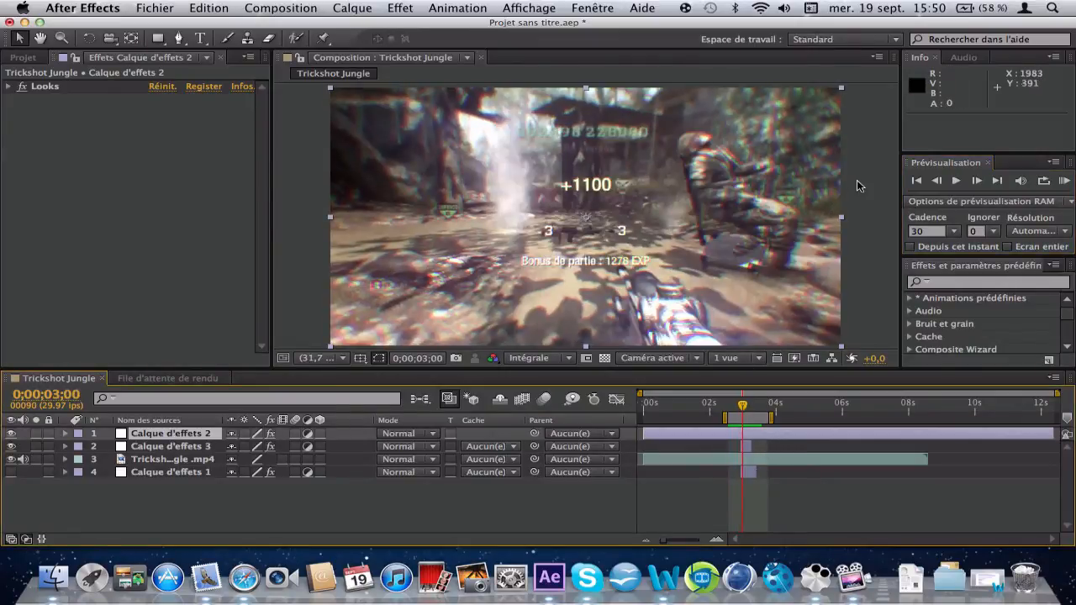
Close the After Effects project window and return to the desktop
{"action": "left_click", "coordinate": [9, 22]}
{"action": "left_click", "coordinate": [565, 309]}
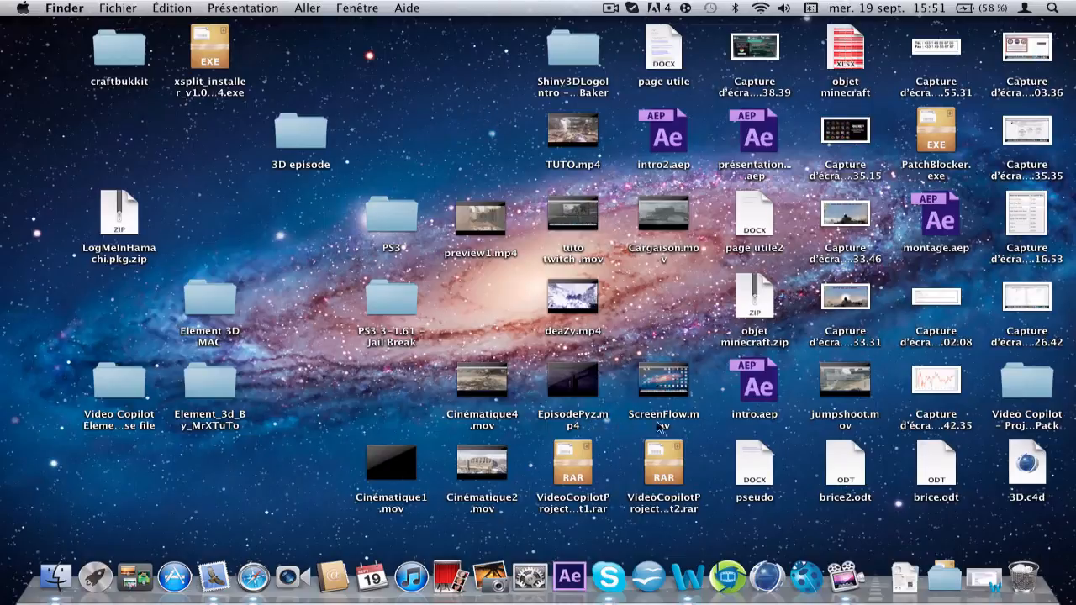
{"action": "mouse_move", "coordinate": [689, 388]}
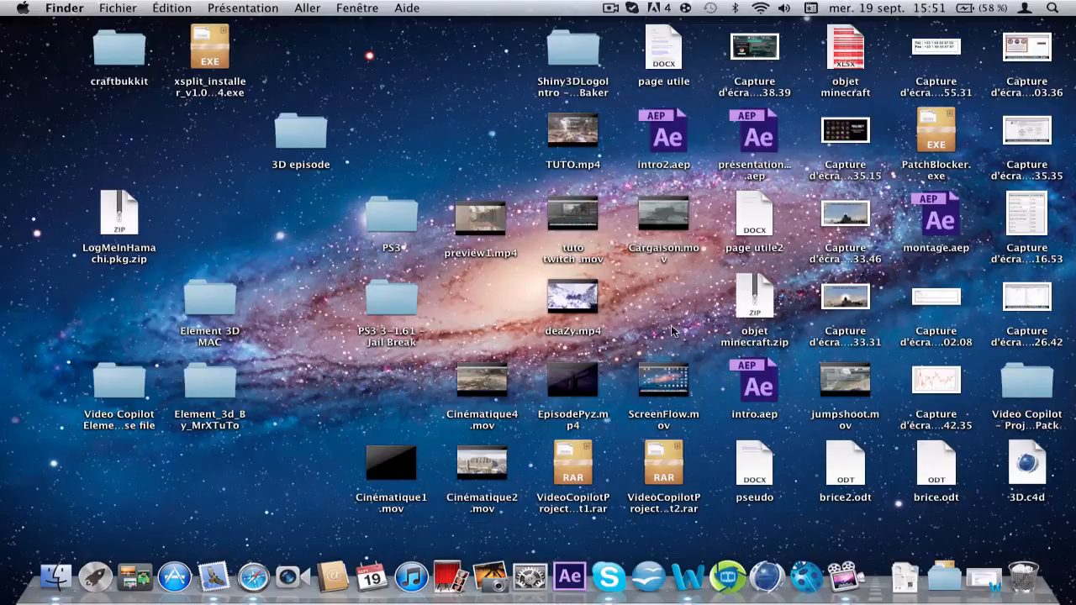